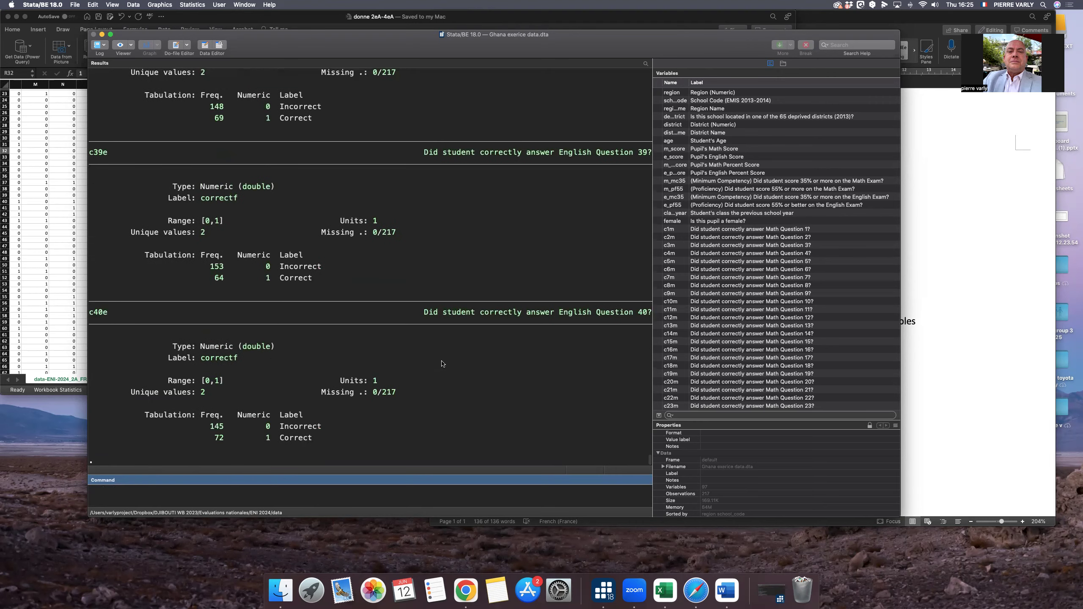
Find the start of the Ghana dataset's codebook output and mark the observation count in the region entry.
scroll(364, 302, "up", 20)
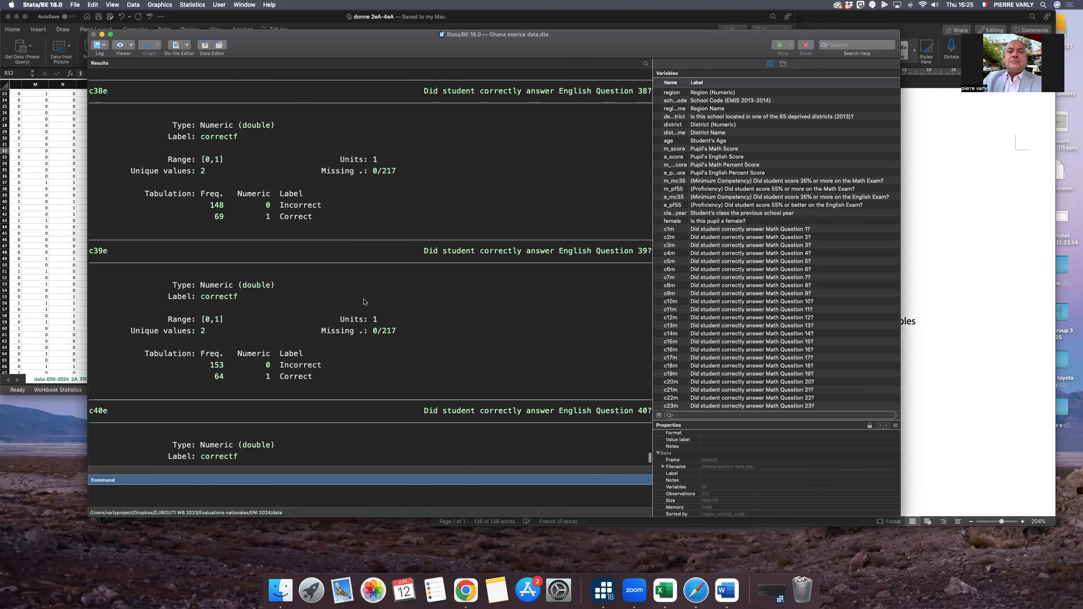
scroll(364, 301, "up", 20)
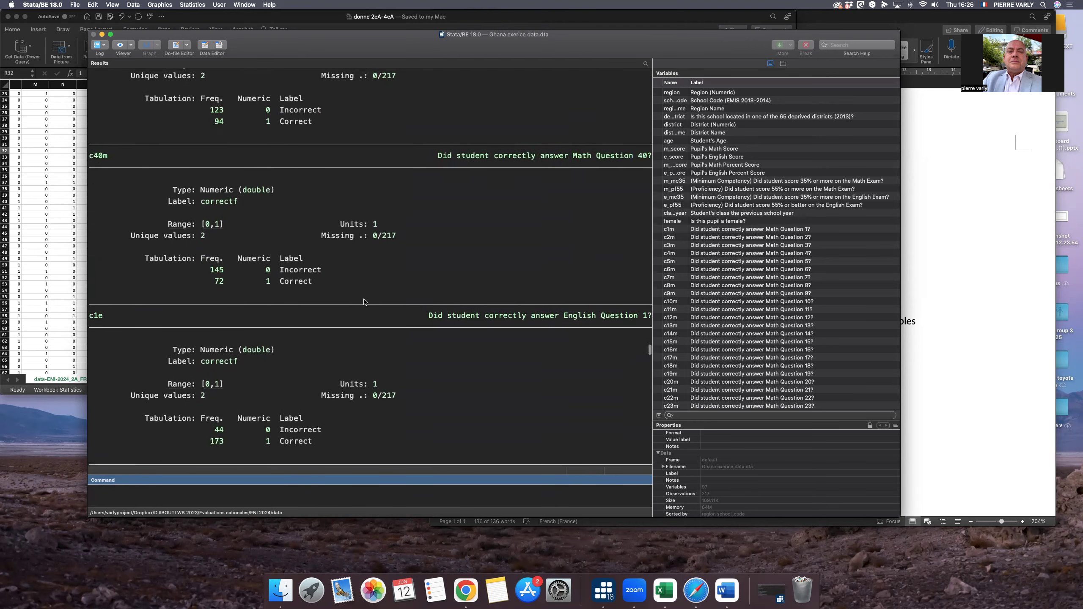
scroll(363, 302, "down", 20)
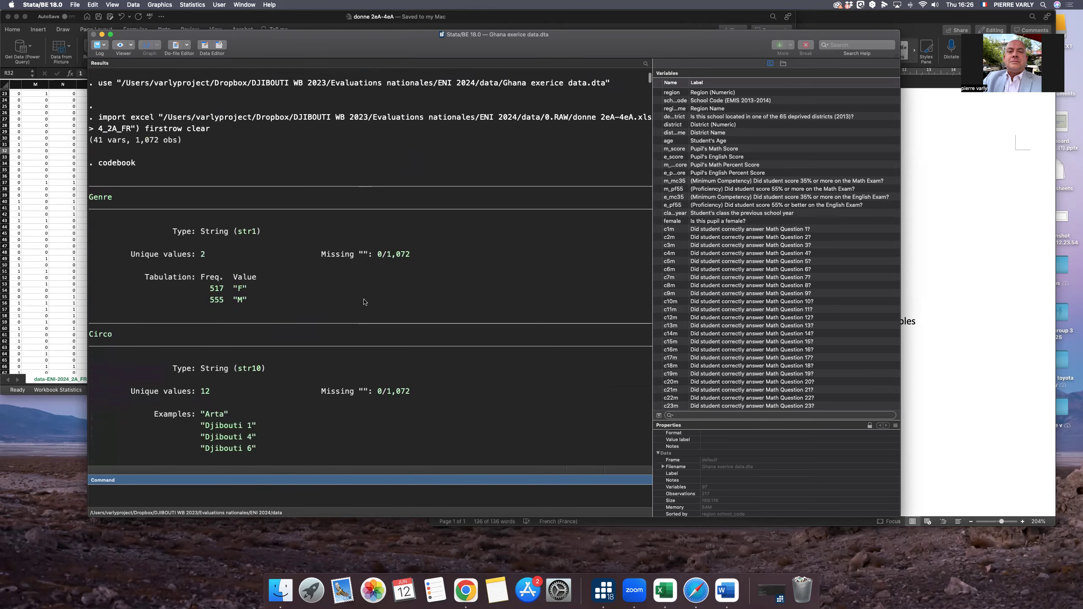
scroll(364, 301, "down", 20)
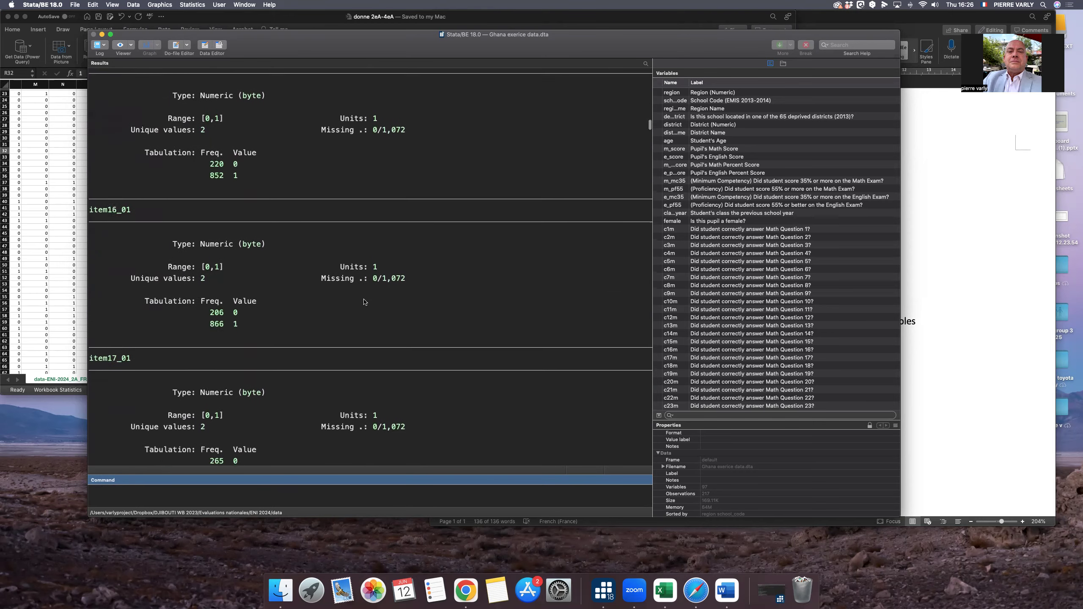
scroll(364, 302, "down", 3)
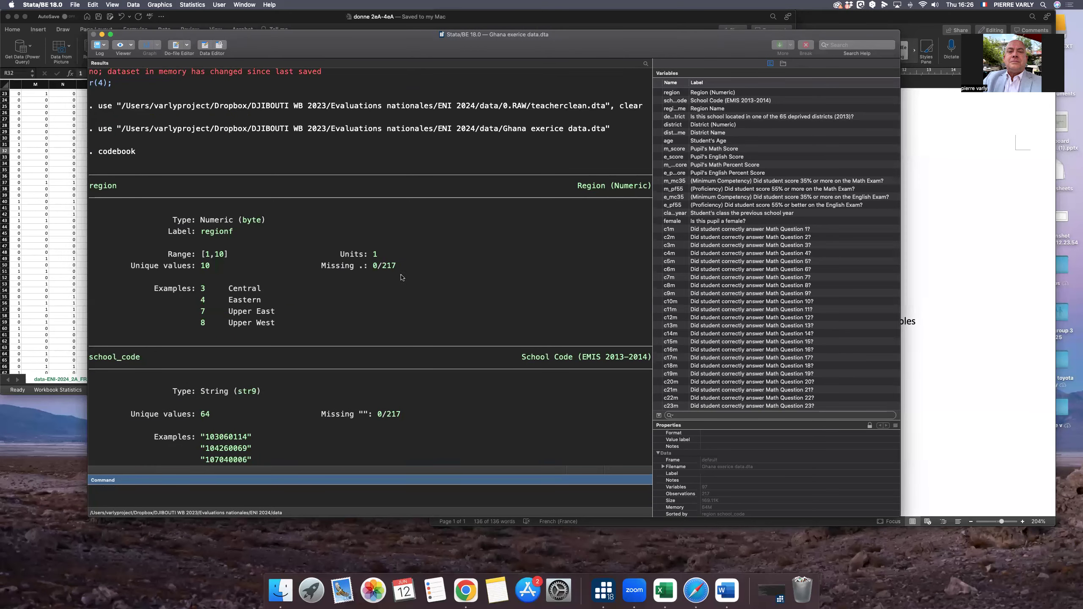
left_click_drag(383, 267, 396, 267)
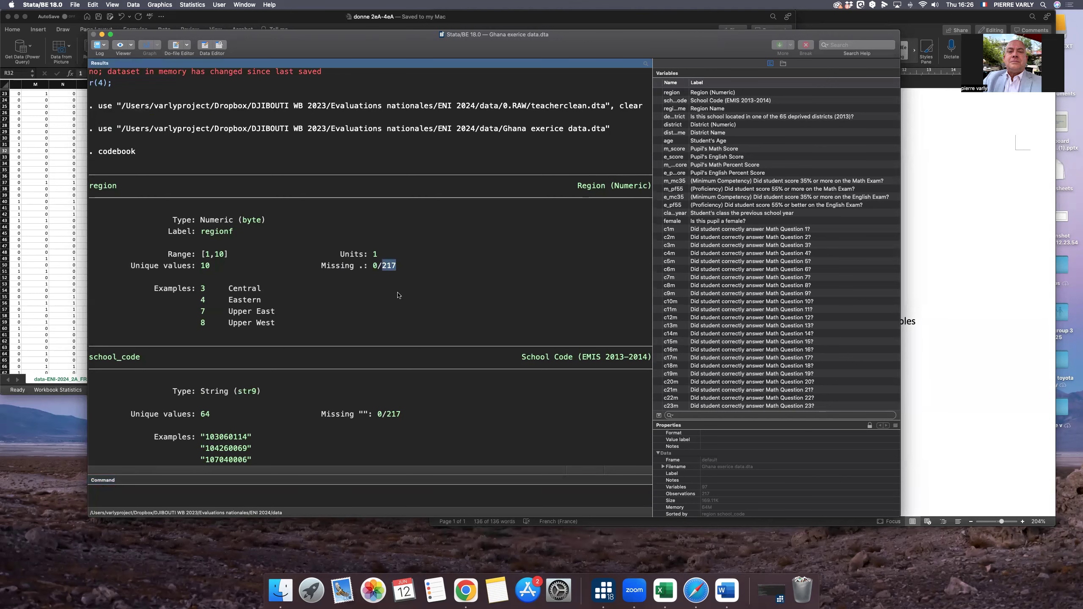
Examine the codebook entries for school code, region name, deprived district, district and student's age.
scroll(410, 312, "down", 5)
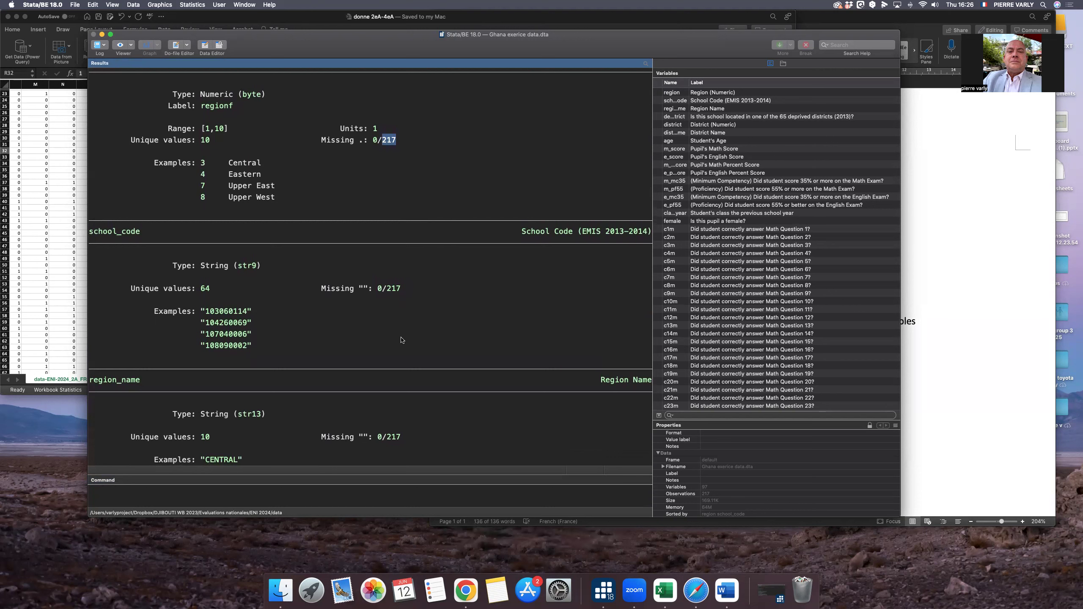
scroll(239, 356, "down", 4)
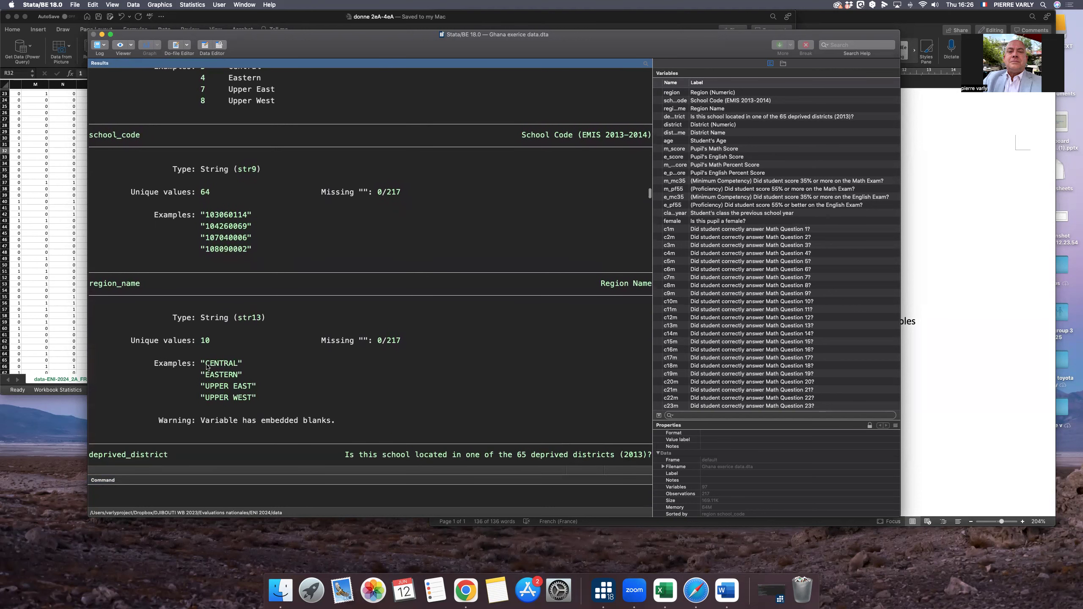
scroll(269, 391, "down", 9)
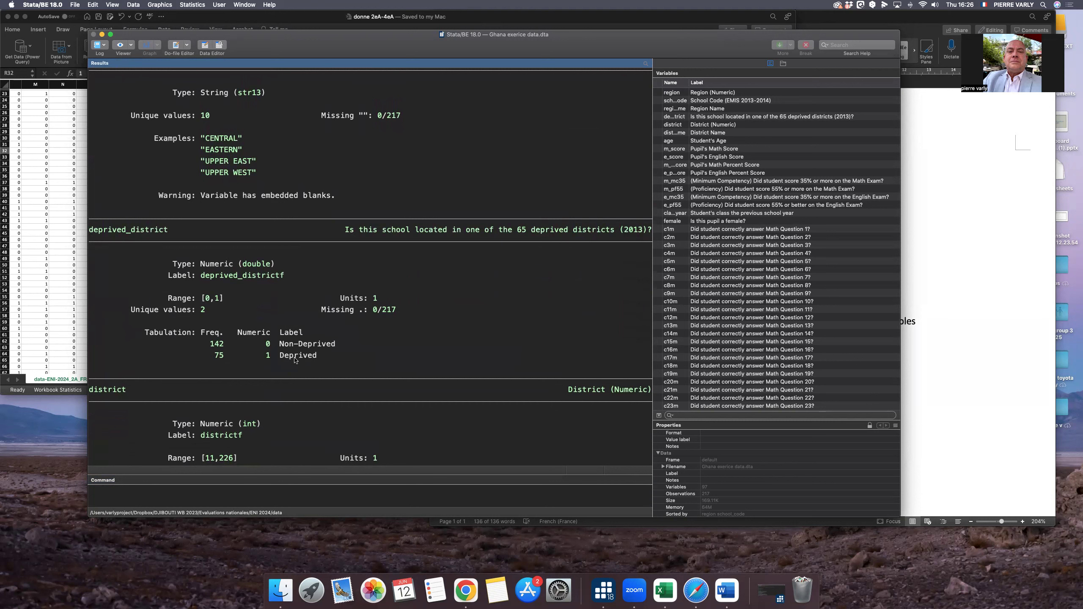
left_click_drag(278, 356, 338, 361)
left_click(347, 361)
scroll(362, 360, "down", 10)
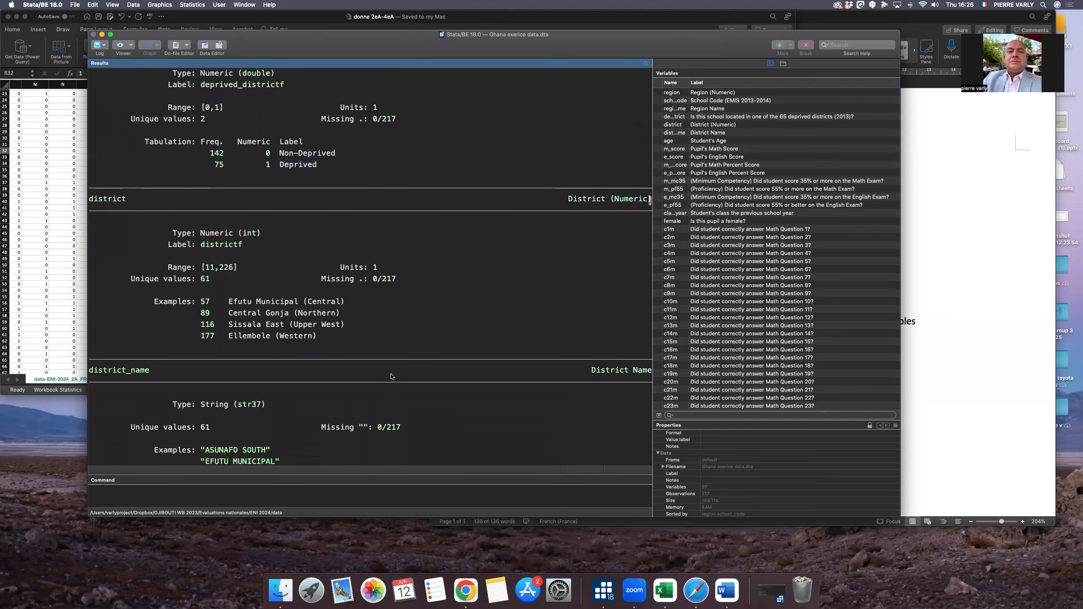
scroll(391, 376, "down", 12)
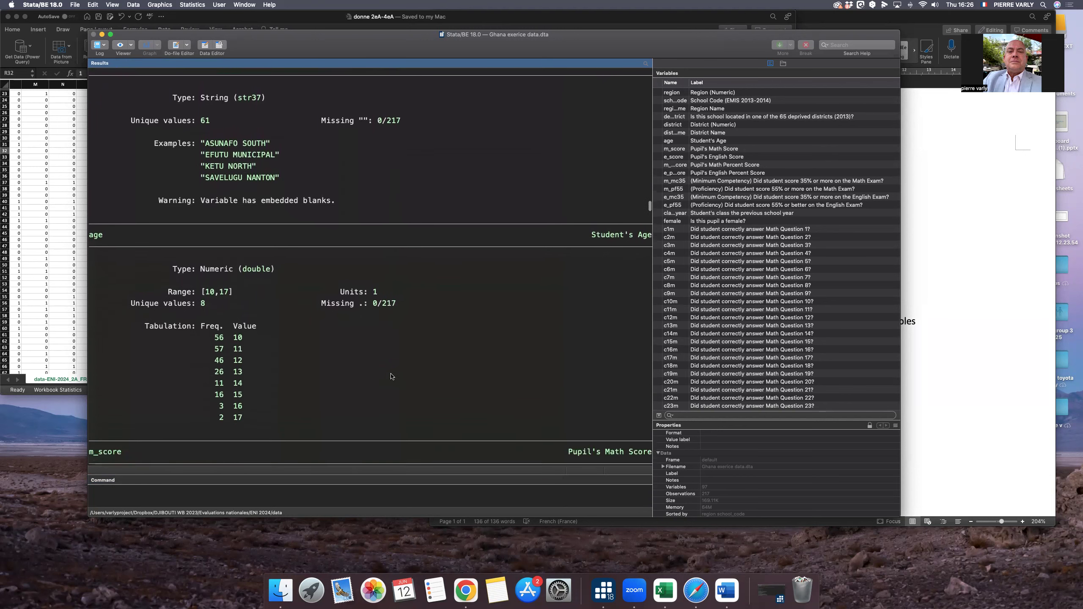
scroll(391, 376, "down", 5)
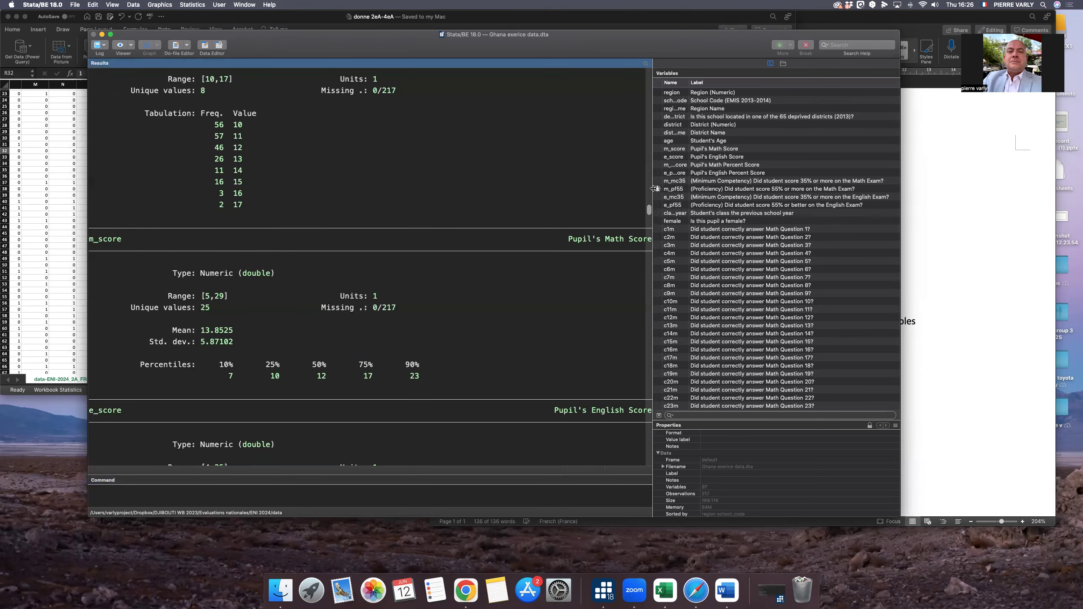
Widen the results area and return to the m_score entry in the codebook output.
left_click_drag(658, 191, 725, 189)
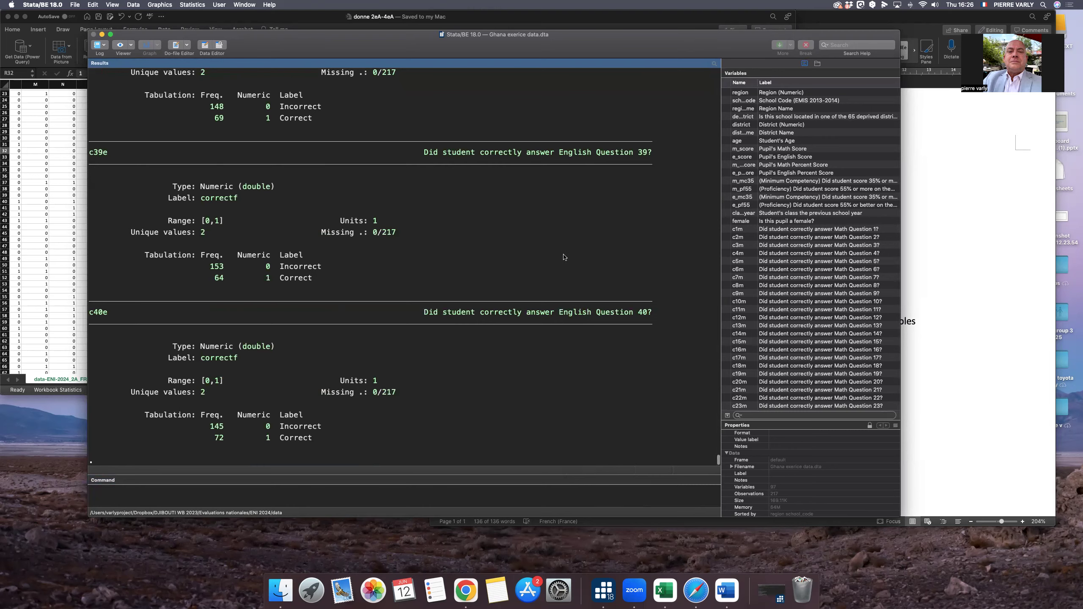
scroll(563, 257, "up", 20)
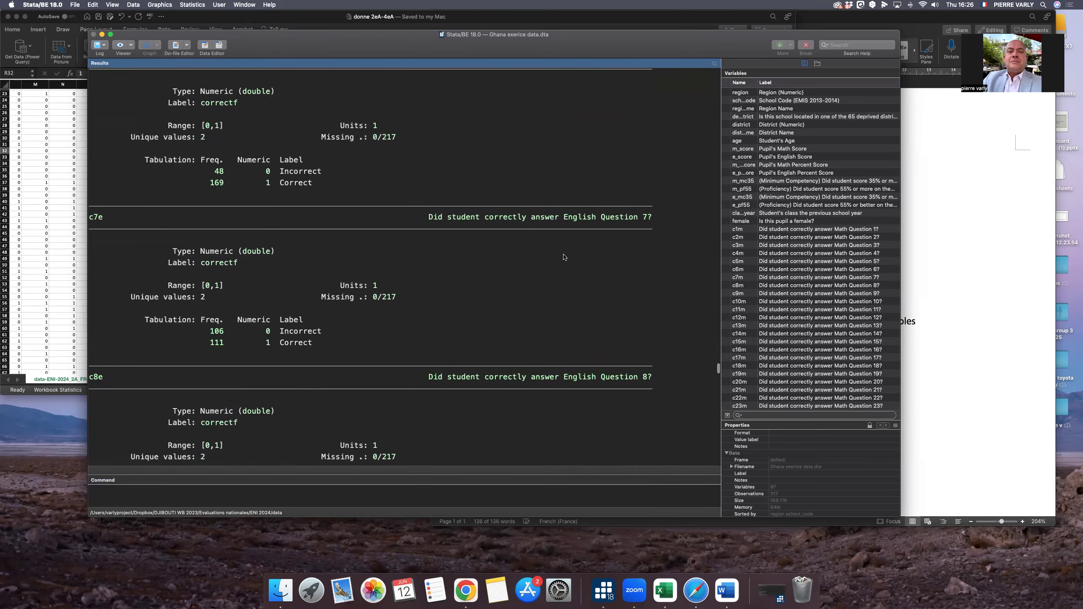
scroll(564, 257, "up", 20)
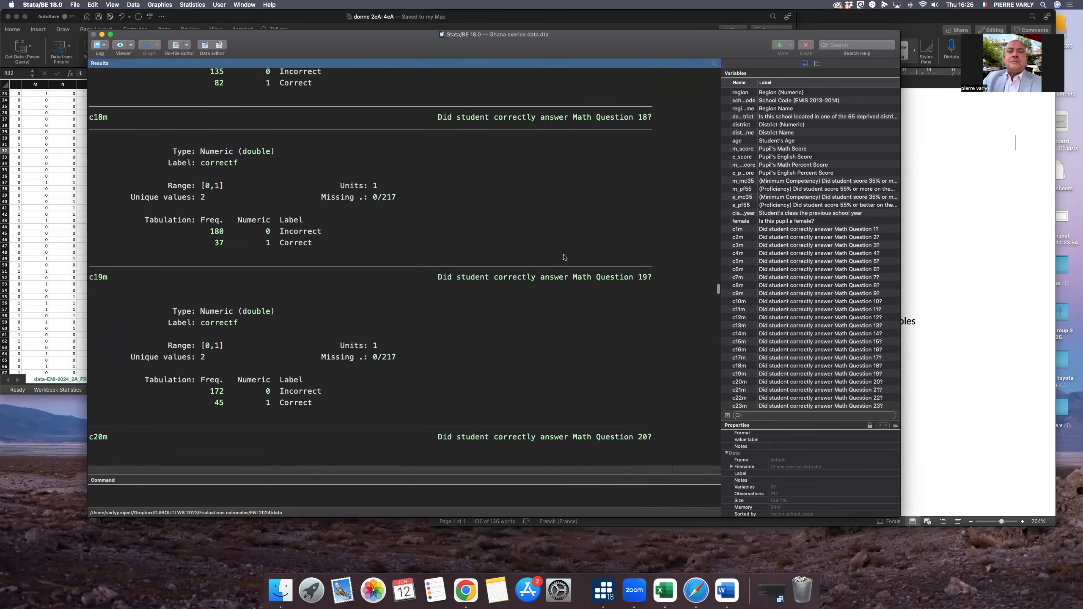
scroll(564, 257, "up", 20)
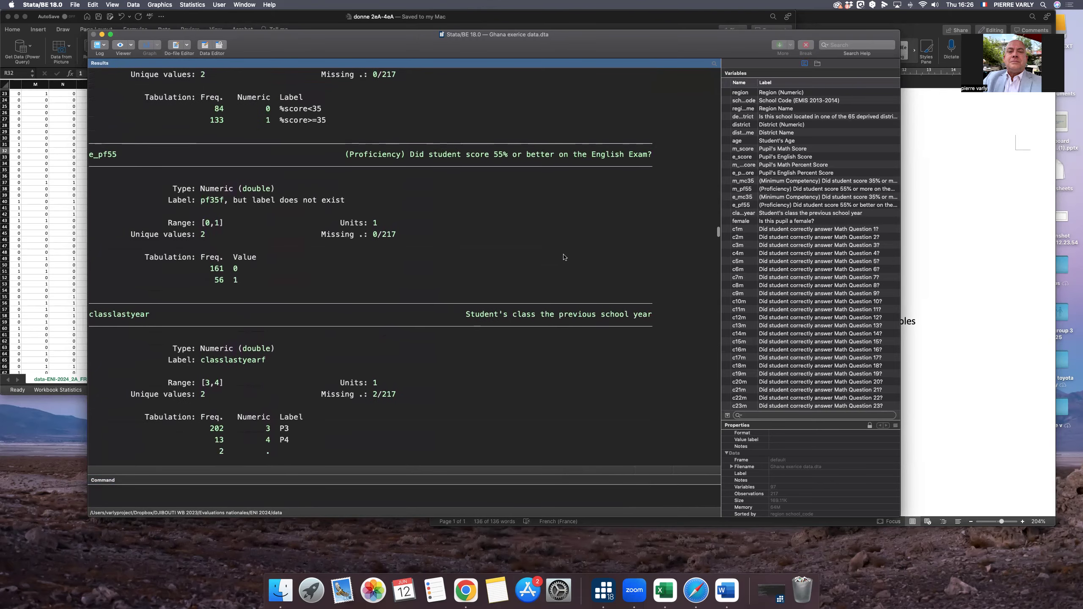
scroll(564, 258, "up", 3)
left_click_drag(420, 254, 544, 261)
scroll(544, 265, "up", 20)
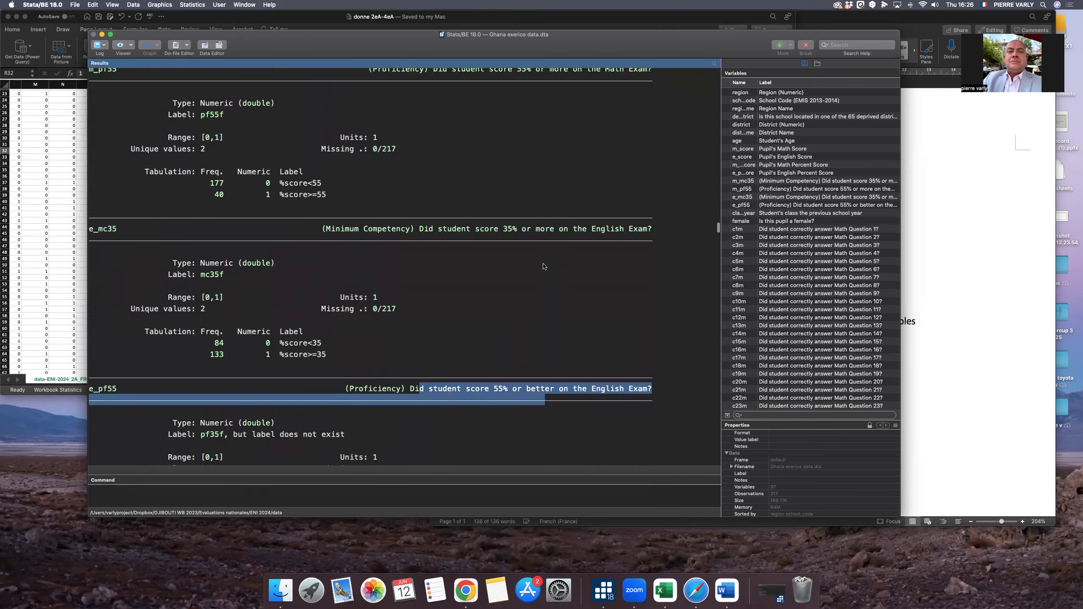
scroll(545, 267, "up", 20)
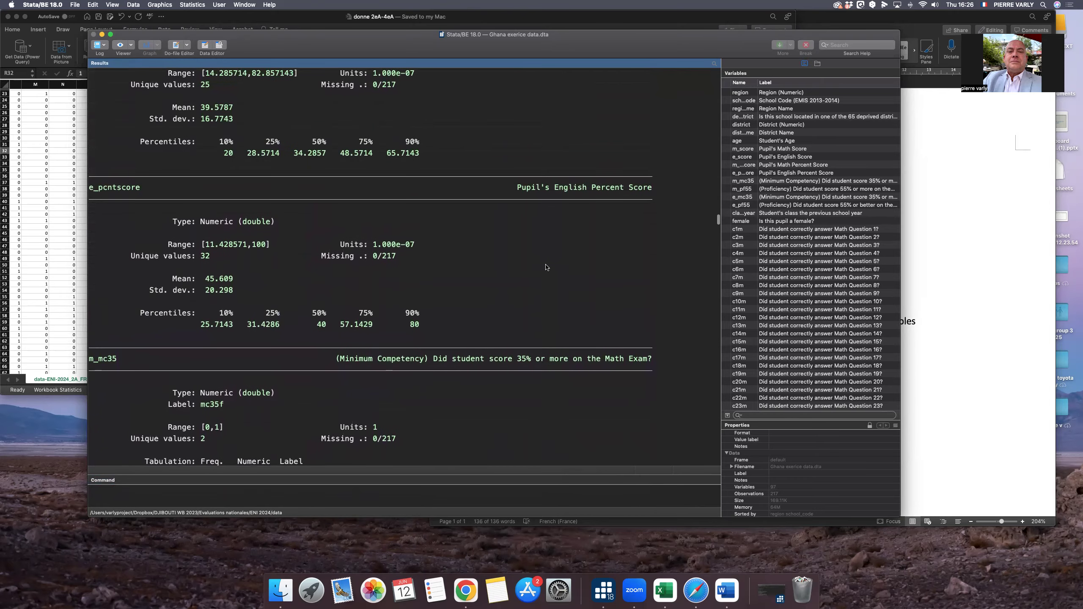
scroll(546, 267, "up", 20)
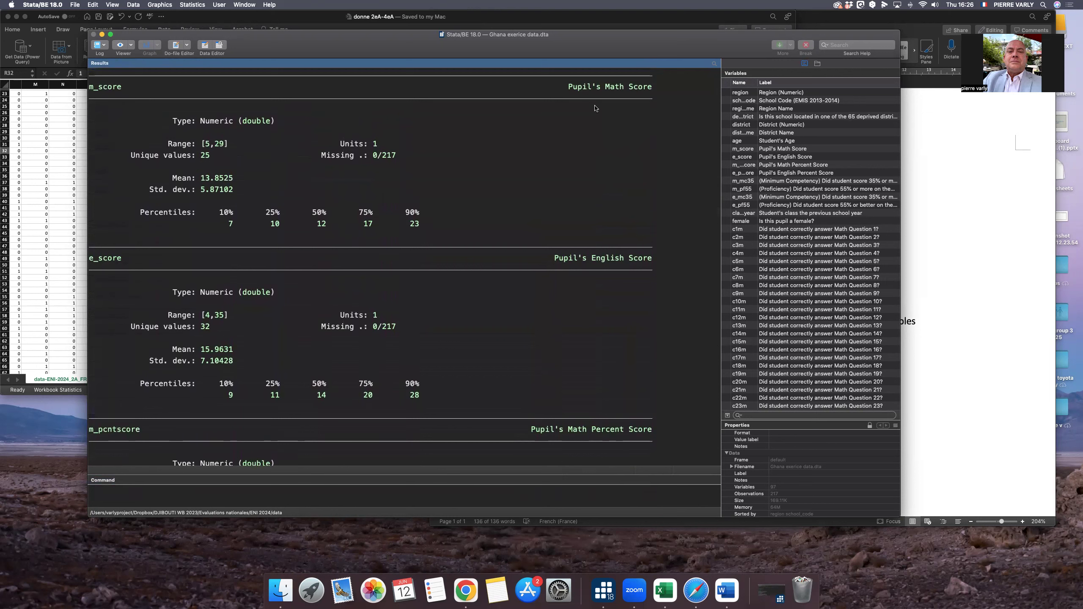
Examine the m_score variable's type, mean, standard deviation and missing values in the codebook.
left_click(798, 148)
scroll(798, 148, "down", 1)
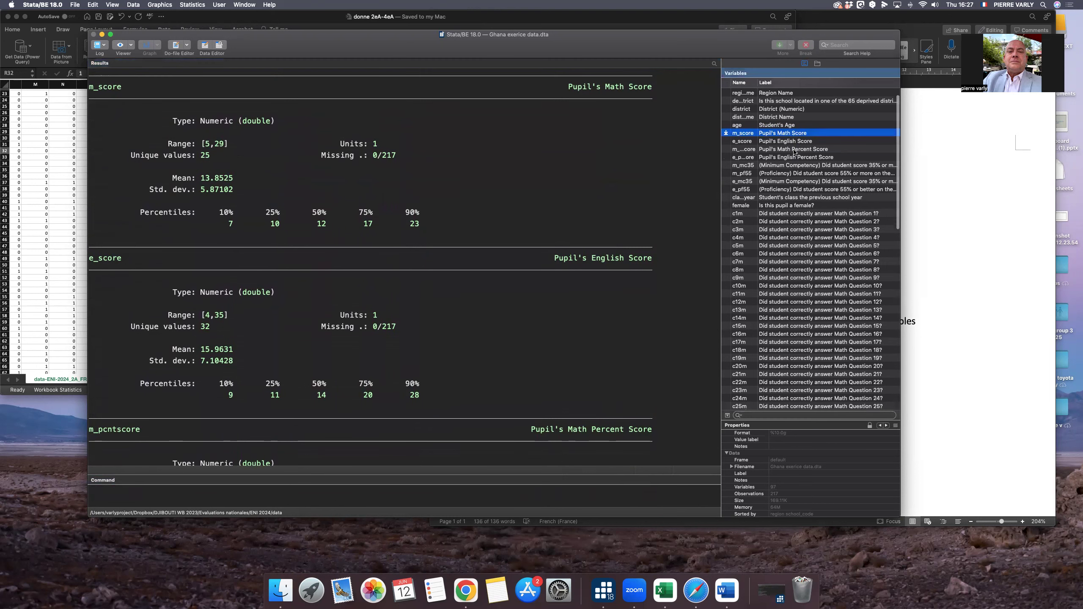
left_click(605, 91)
left_click_drag(196, 124, 233, 125)
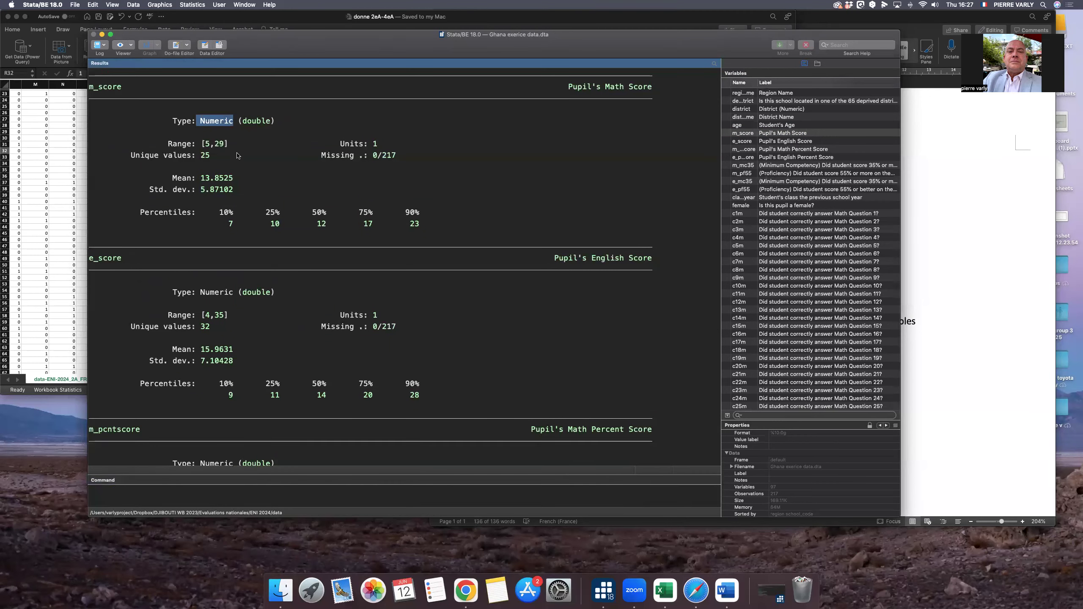
left_click_drag(197, 179, 234, 184)
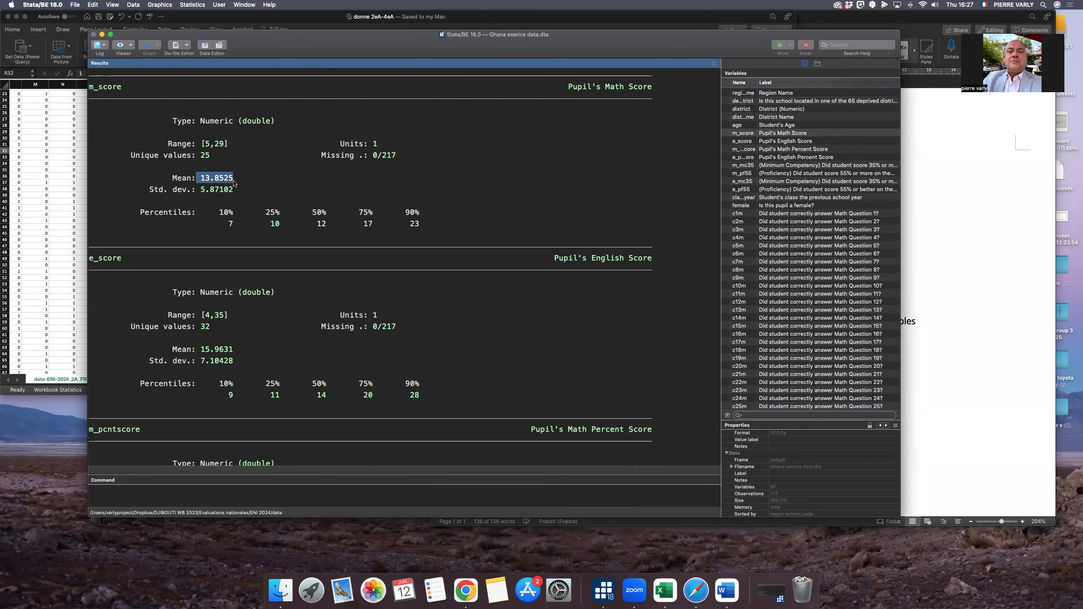
left_click(199, 193)
left_click_drag(199, 193, 235, 193)
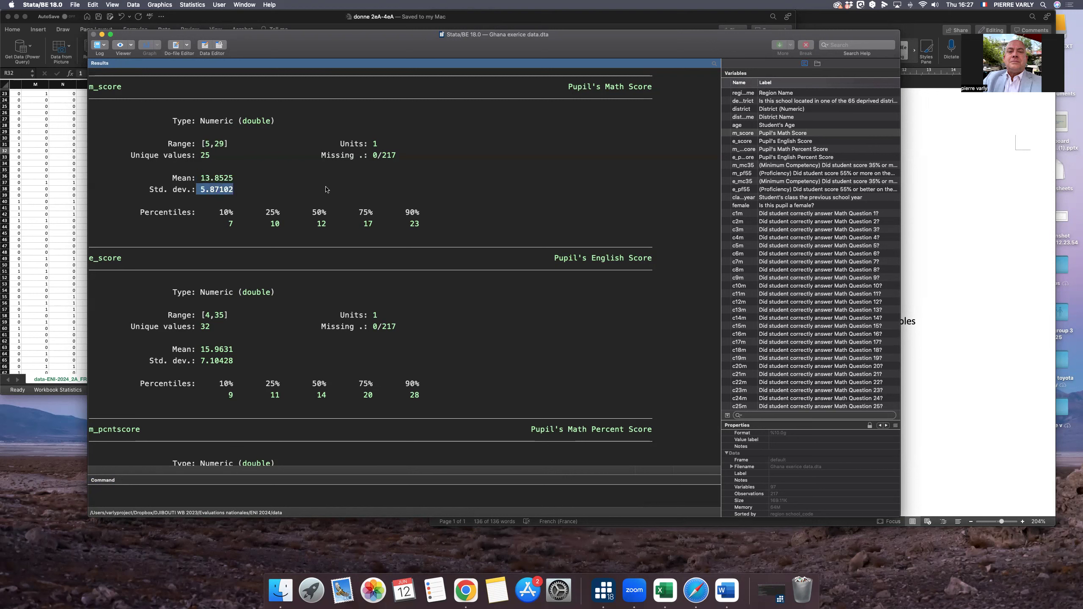
double_click(375, 156)
Review the codebook entries for the English score, the percent scores and the minimum competency and proficiency variables.
scroll(344, 312, "down", 3)
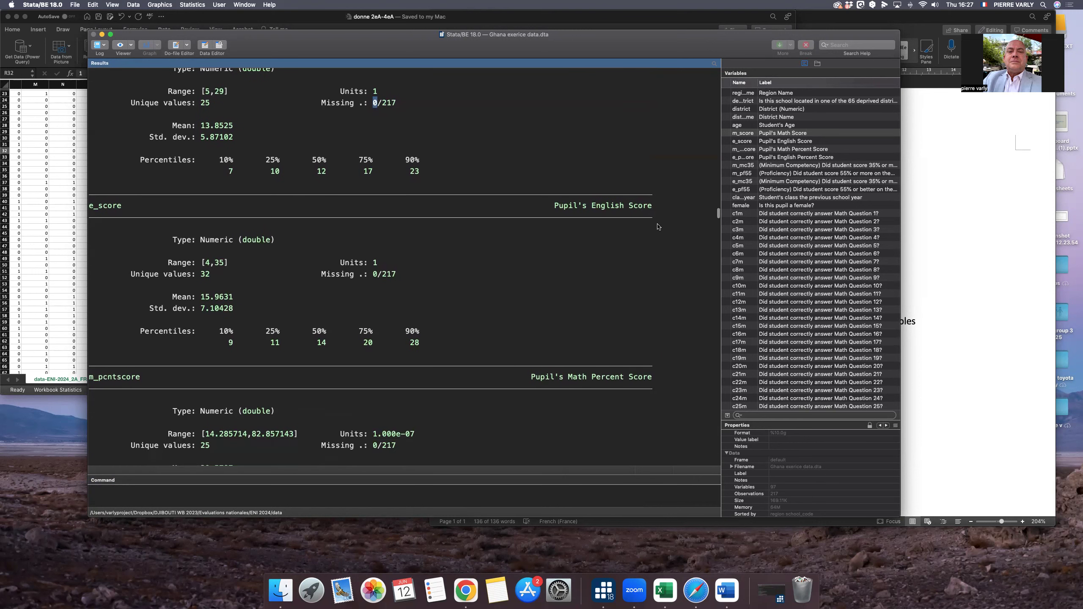
scroll(537, 282, "down", 12)
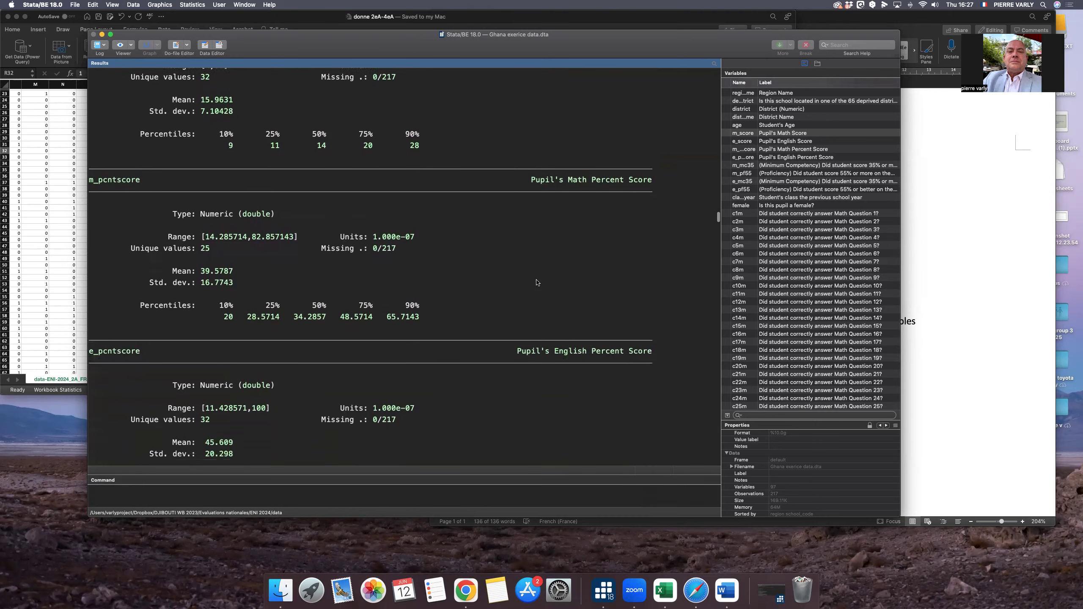
scroll(537, 283, "down", 5)
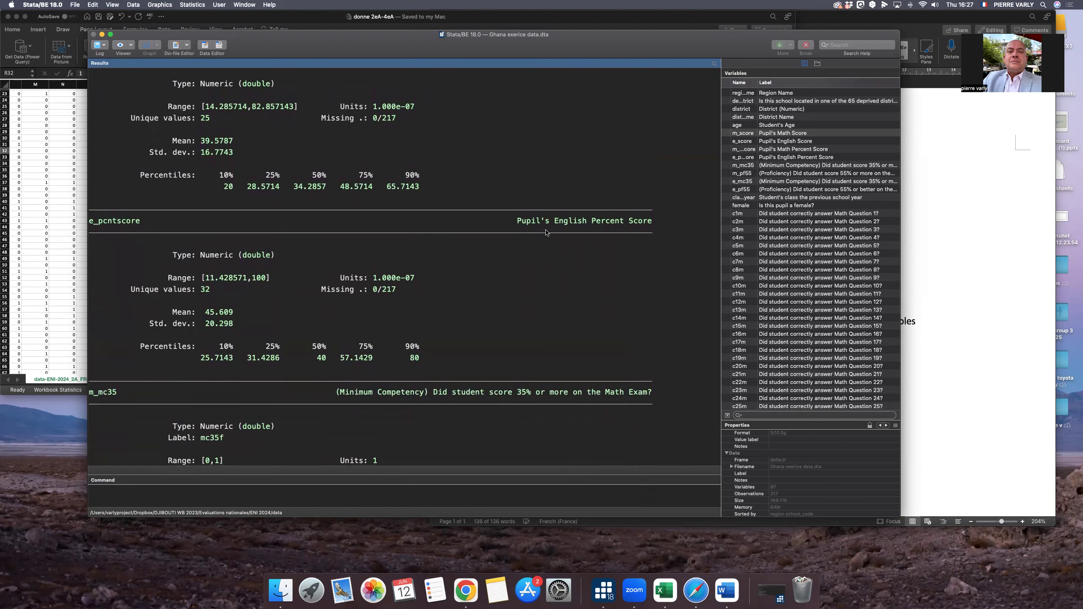
scroll(482, 262, "down", 7)
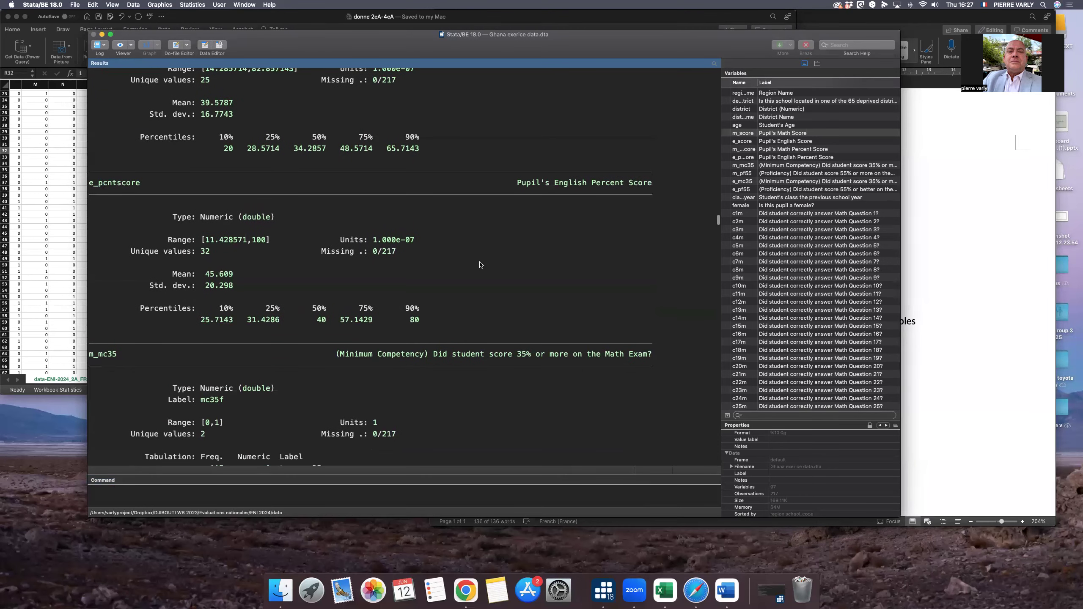
scroll(480, 265, "down", 13)
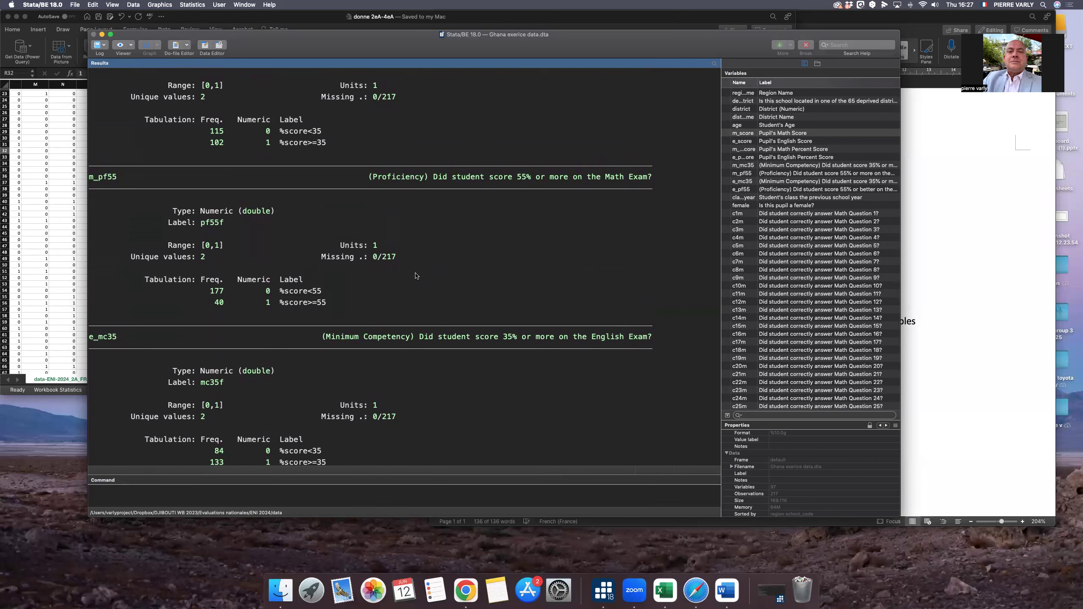
scroll(417, 281, "down", 10)
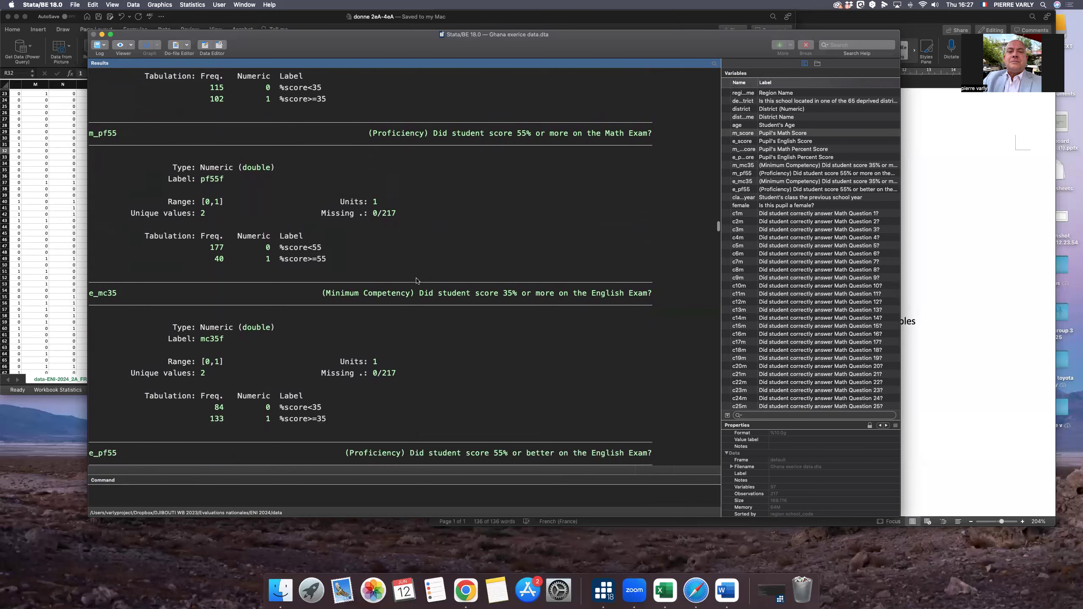
scroll(417, 281, "down", 2)
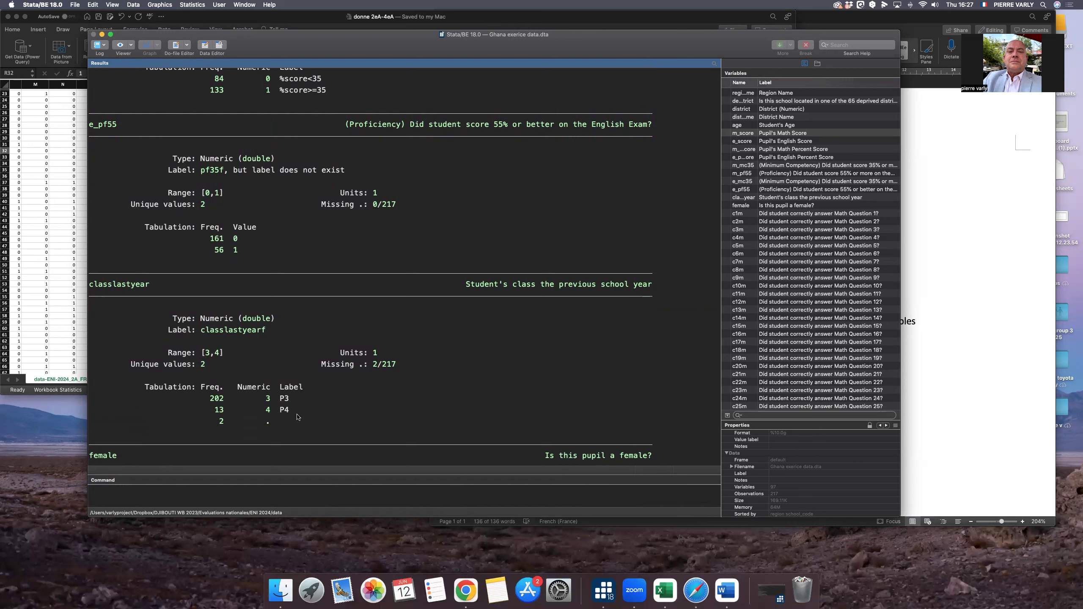
Examine the frequencies of classlastyear and female, then the c1m math question entry in the codebook.
double_click(282, 414)
double_click(222, 411)
scroll(360, 402, "down", 3)
scroll(362, 403, "down", 3)
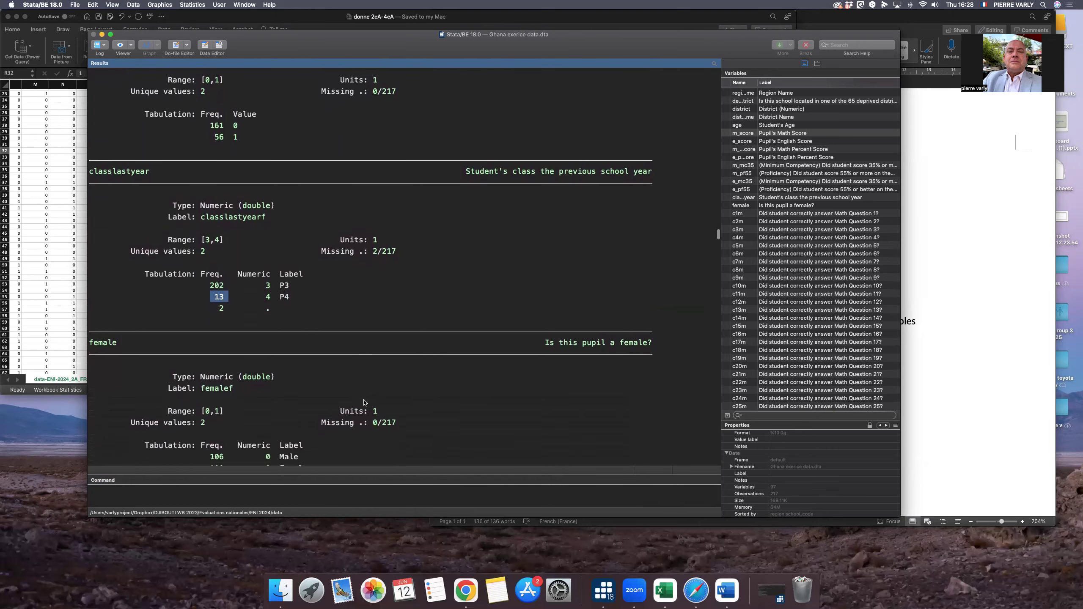
scroll(366, 403, "down", 3)
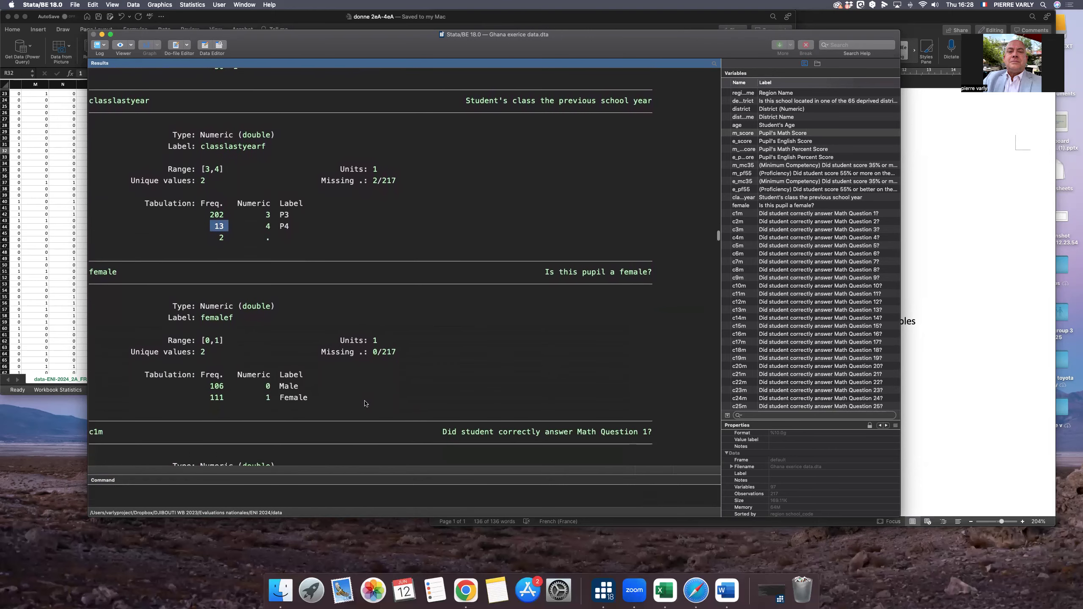
double_click(218, 396)
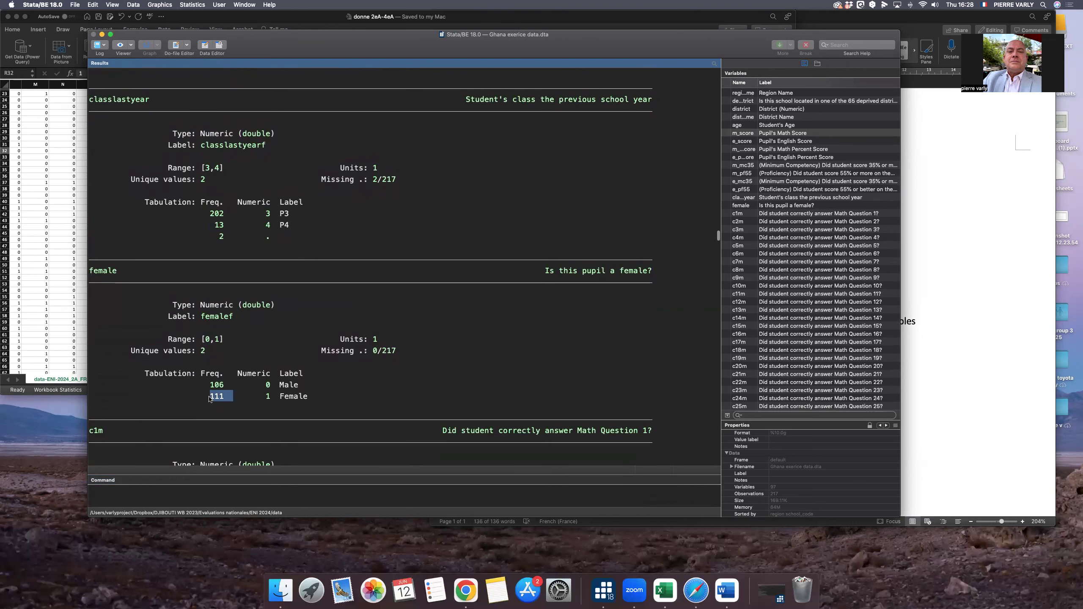
scroll(309, 393, "down", 8)
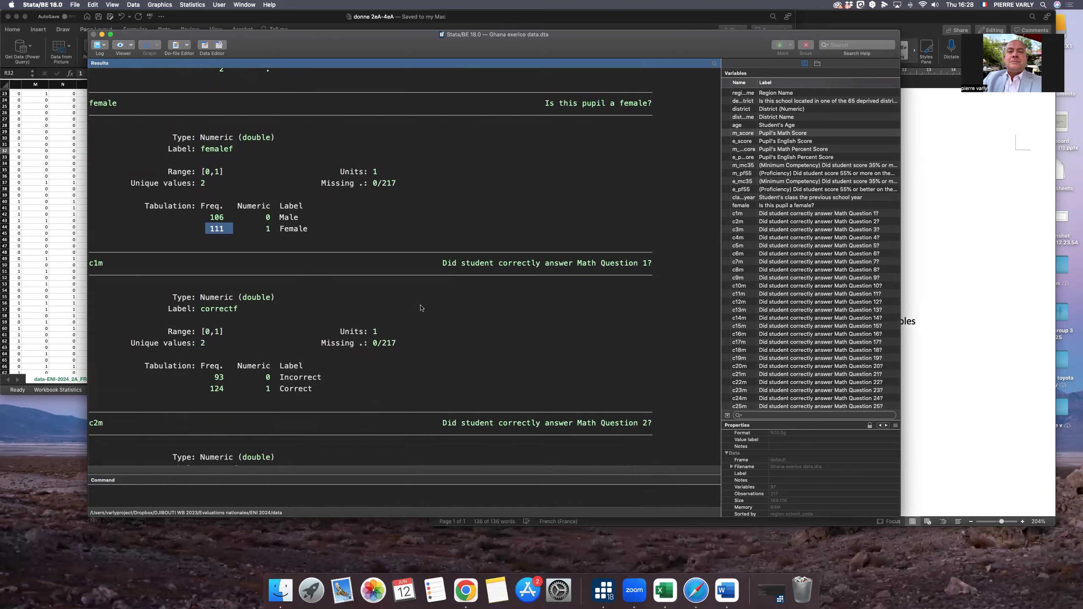
Switch to the Excel workbook and view the first rows and columns of the data-ENI-2024_2A_FR sheet.
left_click(50, 270)
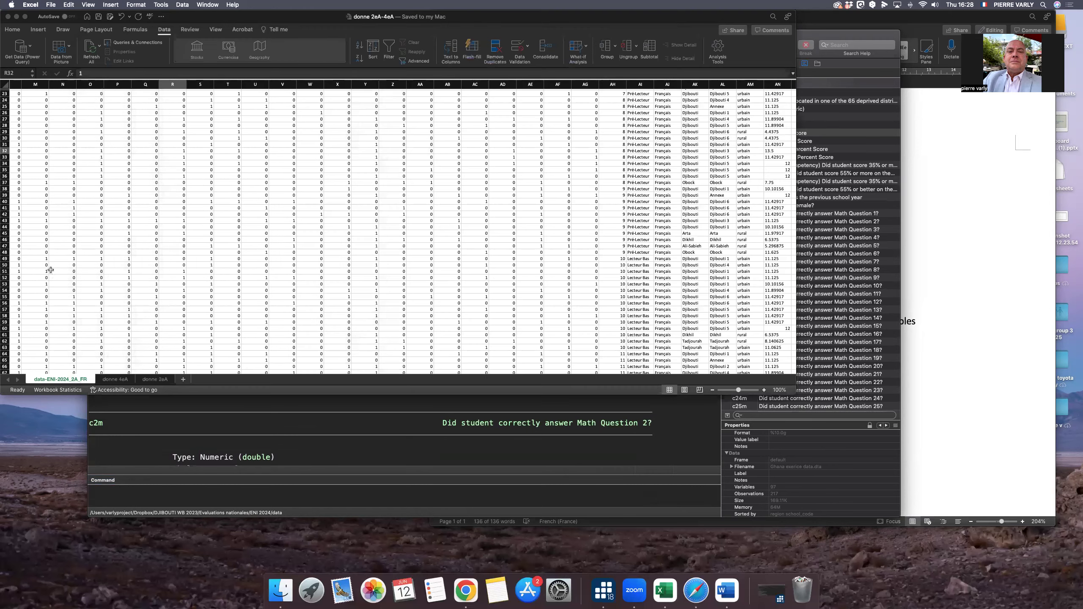
scroll(51, 270, "up", 7)
scroll(51, 269, "left", 6)
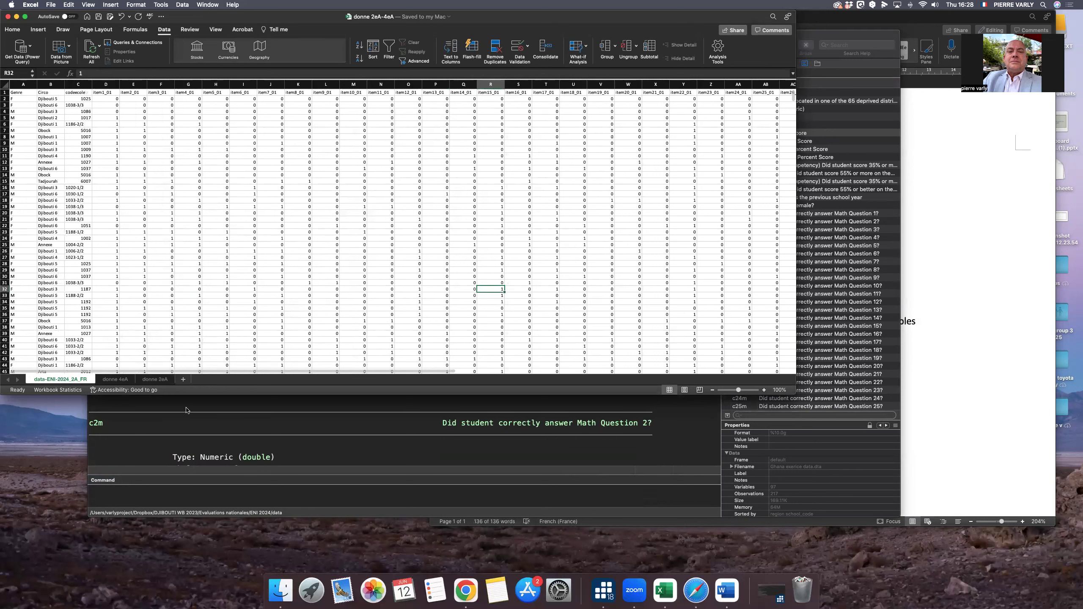
Return to Stata, open the dataset in the Data Editor and inspect the region_name, age and district values.
left_click(226, 430)
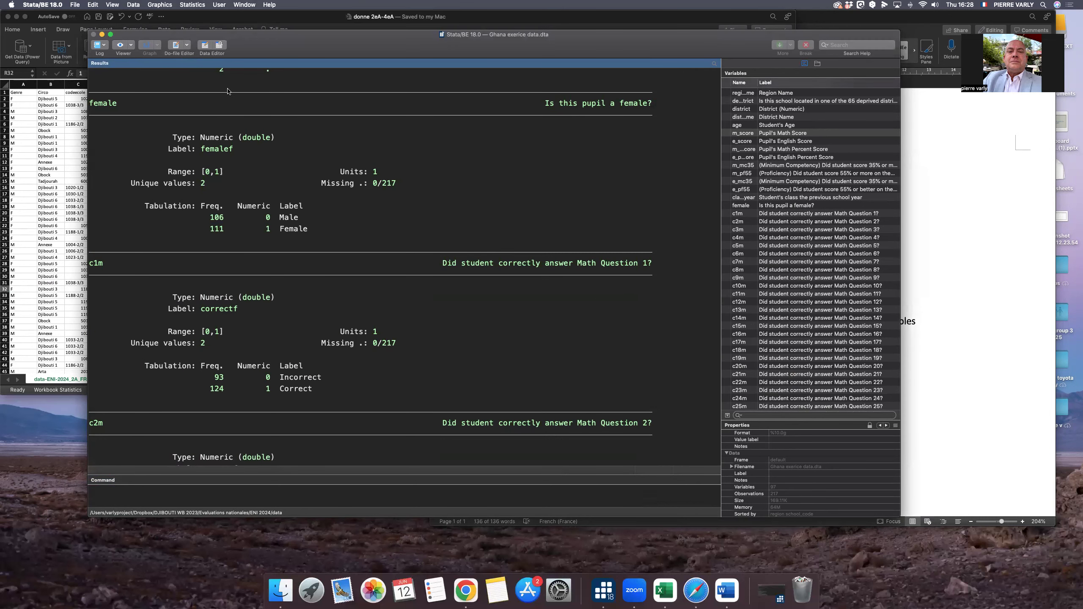
left_click(205, 47)
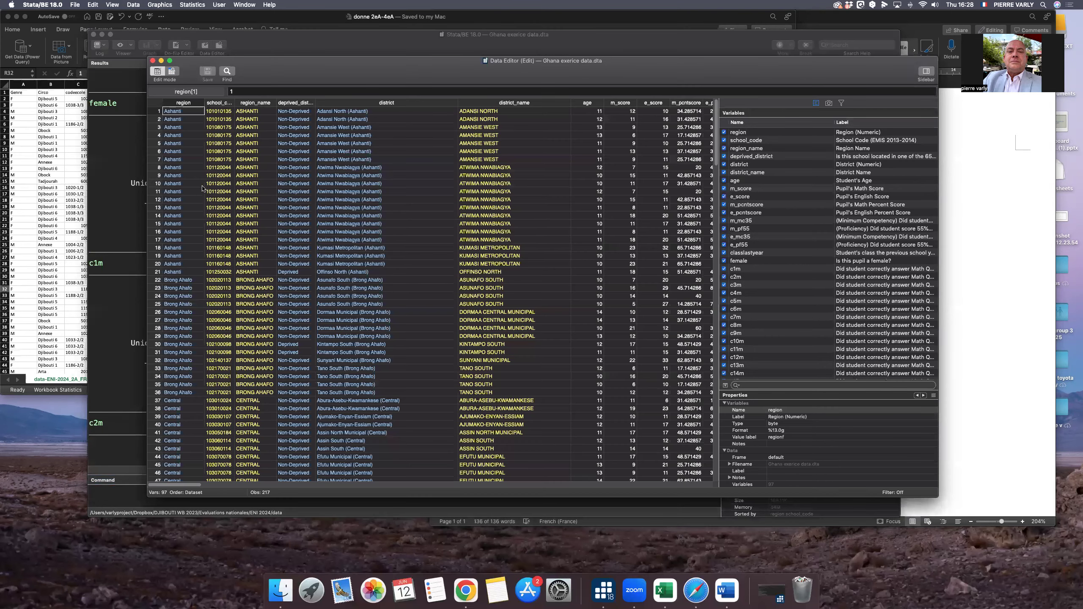
left_click(237, 175)
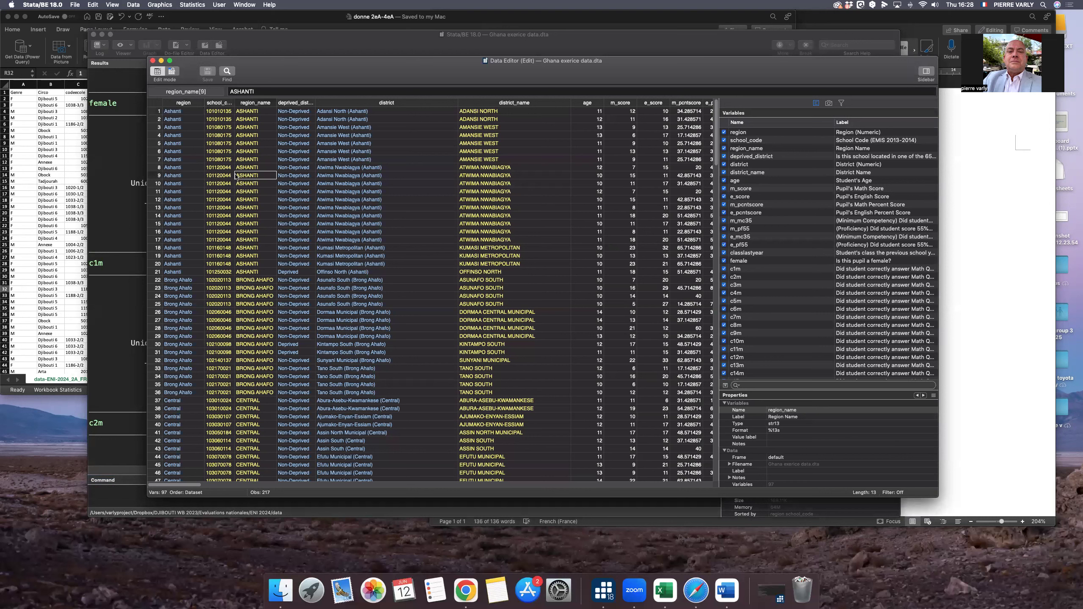
left_click(598, 206)
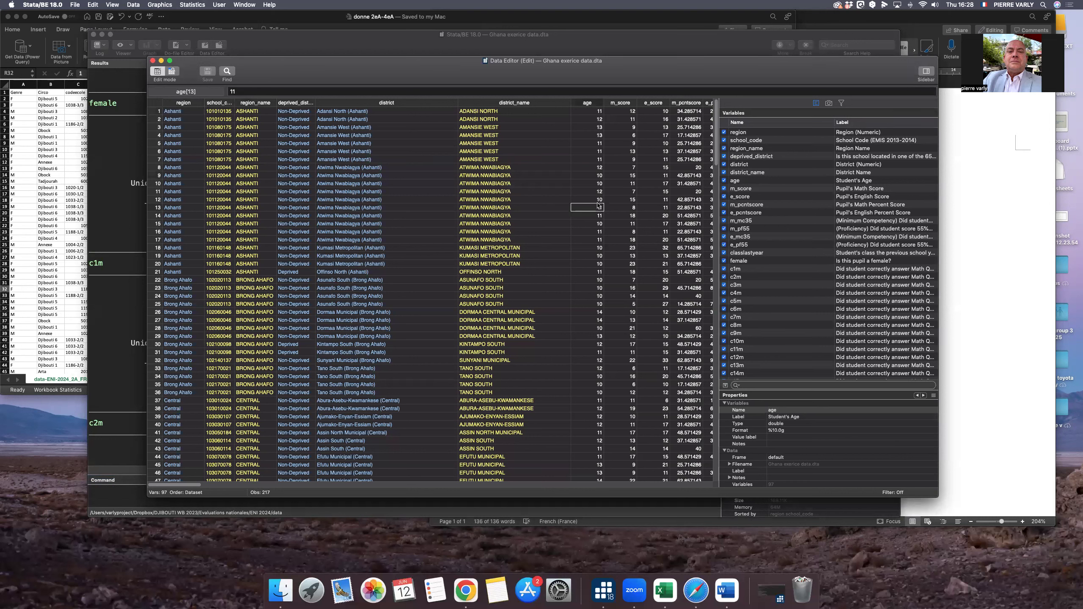
left_click(351, 234)
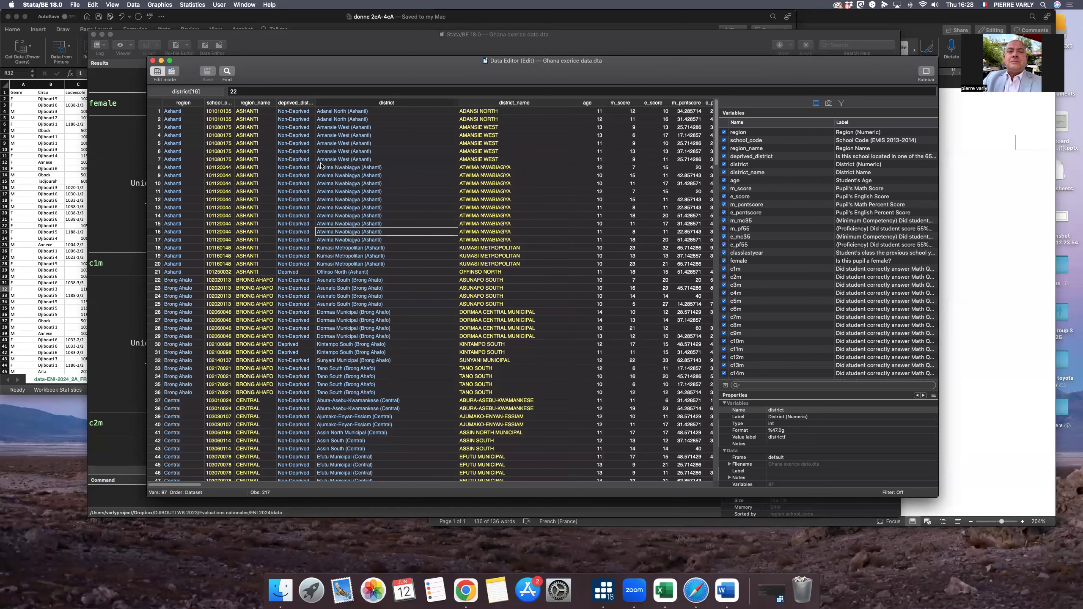
Widen the deprived_district column in the Data Editor so its full name fits, accepting the dataset modification notice.
left_click(297, 161)
double_click(315, 103)
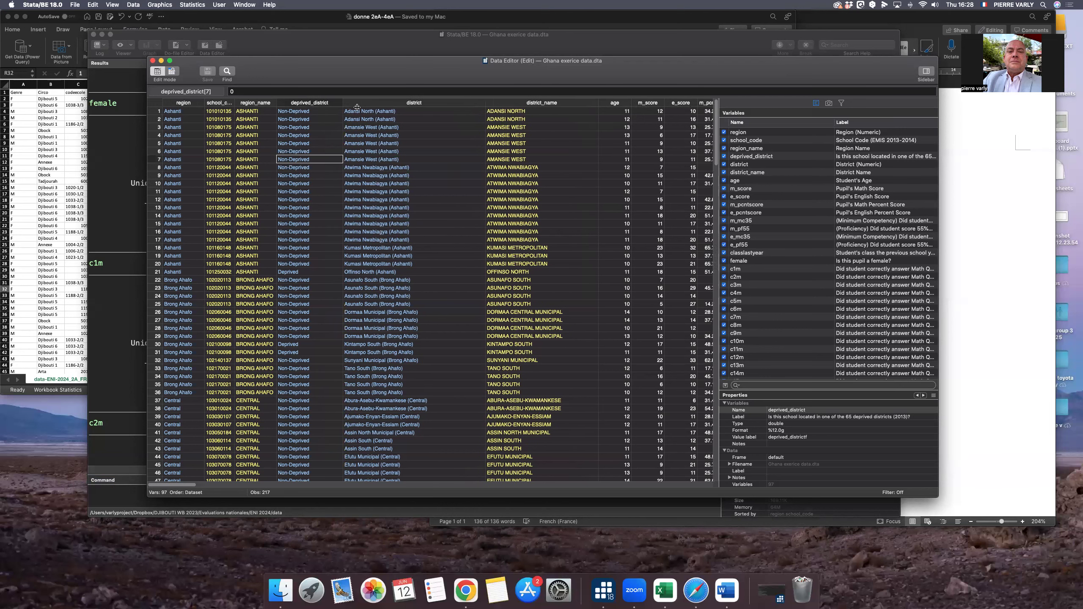
left_click_drag(357, 107, 363, 106)
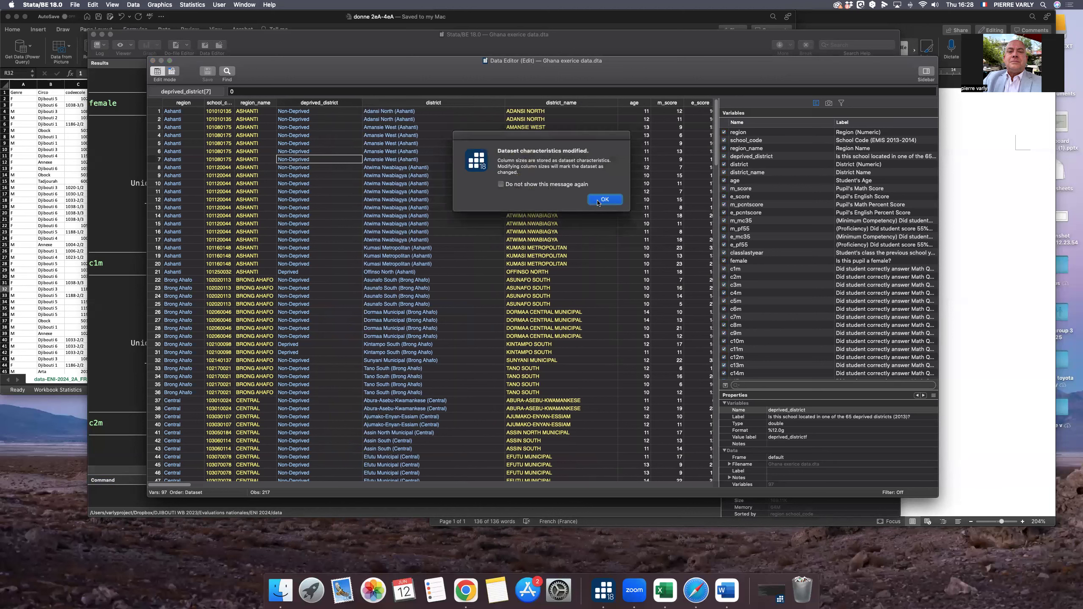
left_click(604, 200)
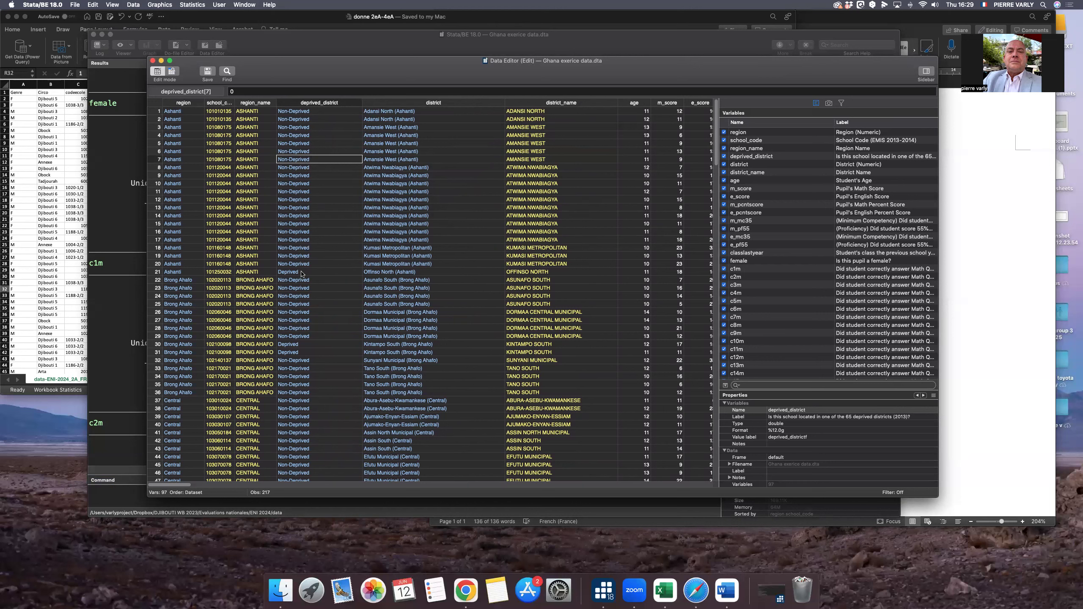
Go back to the deprived_district entry in the codebook results and examine its value label, numeric codes and type.
left_click(106, 239)
scroll(107, 239, "up", 10)
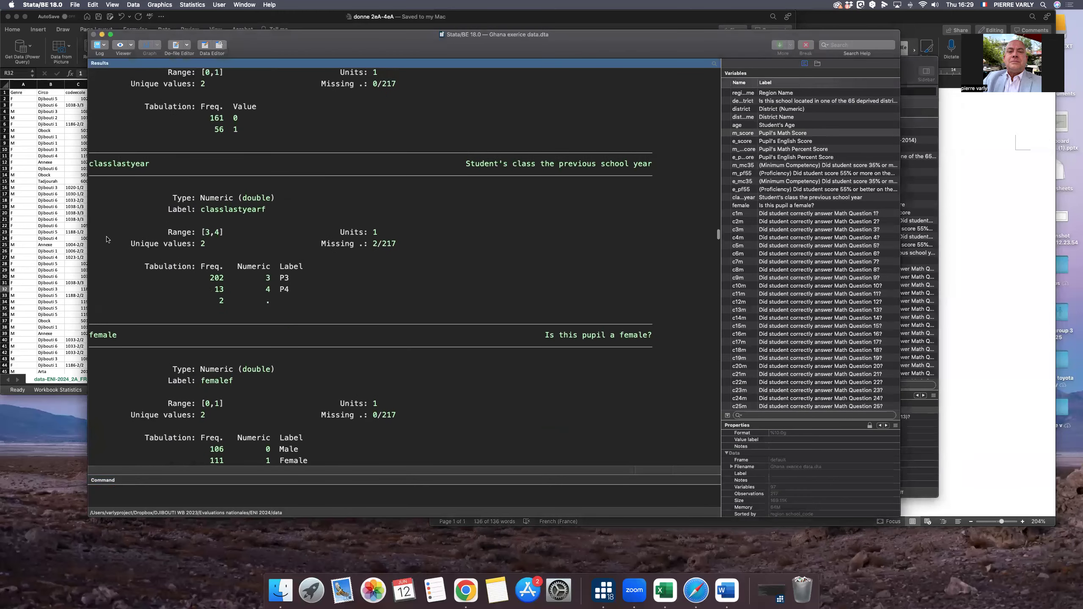
scroll(106, 239, "up", 10)
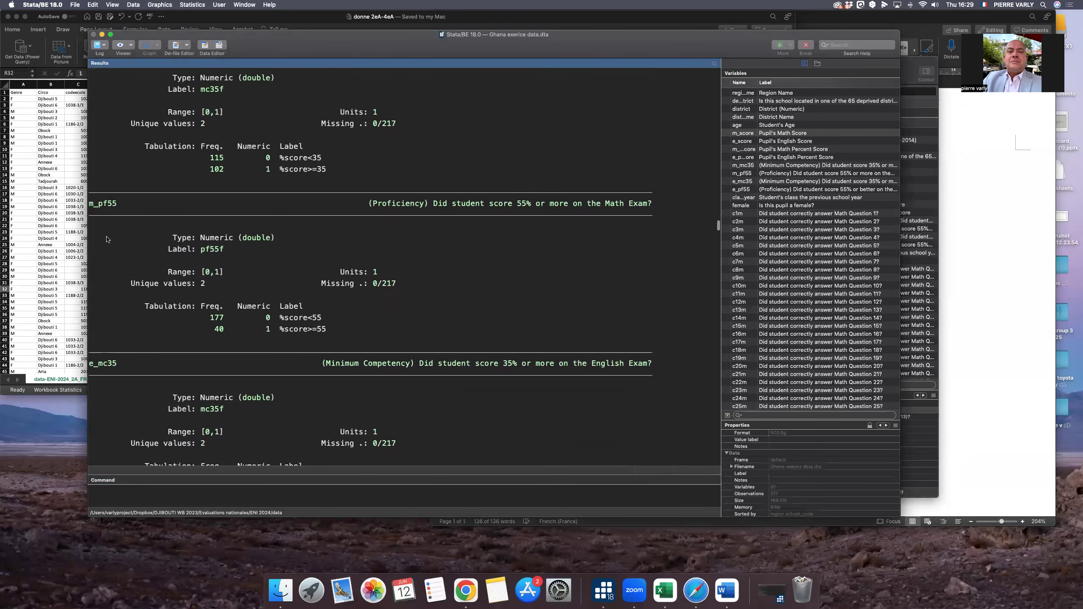
scroll(106, 240, "up", 15)
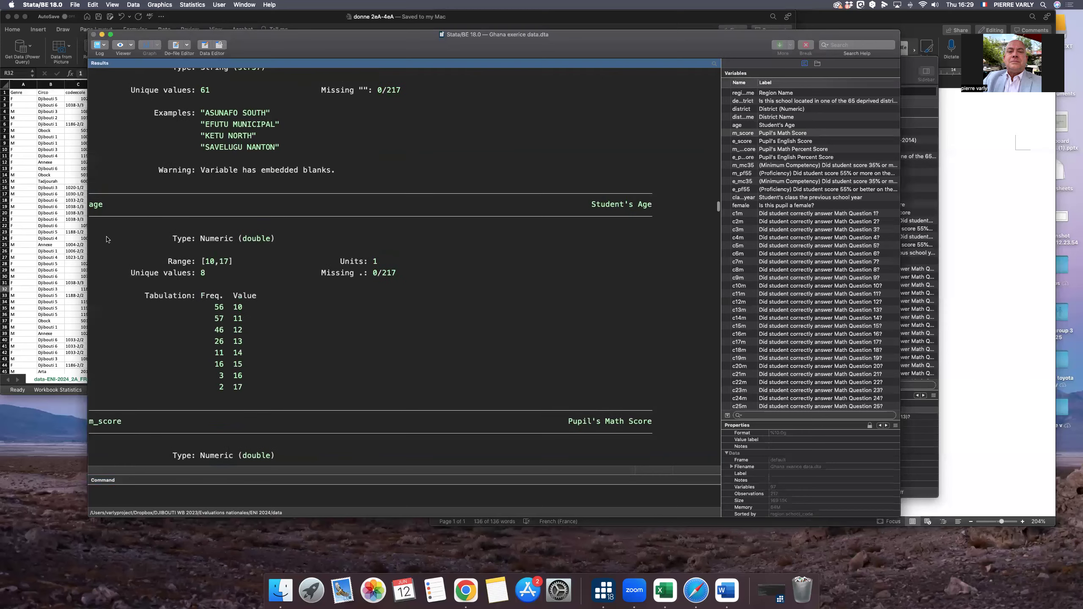
scroll(107, 239, "up", 15)
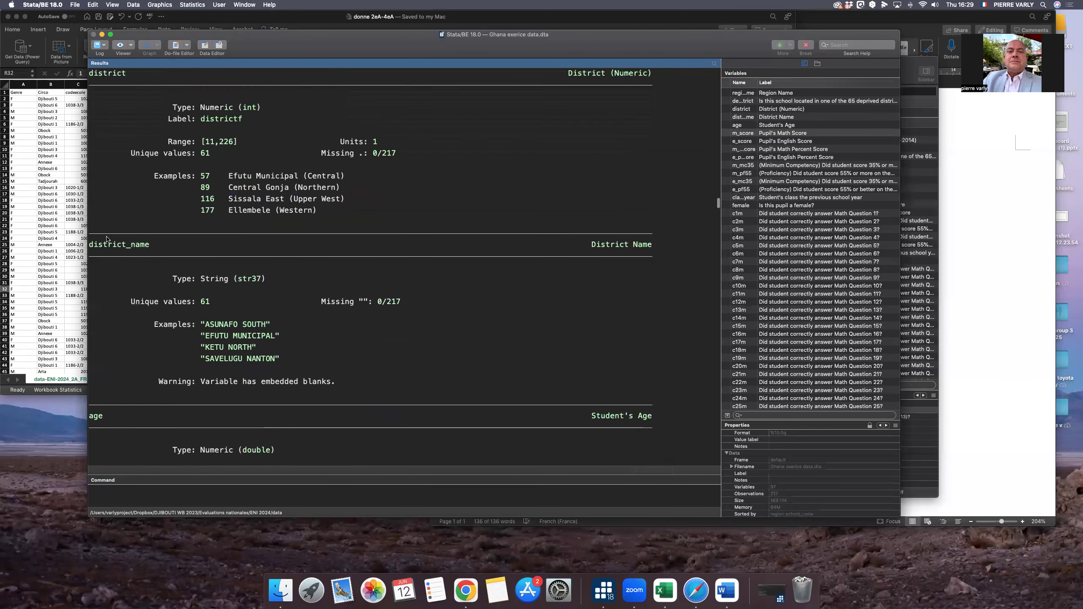
scroll(107, 240, "up", 4)
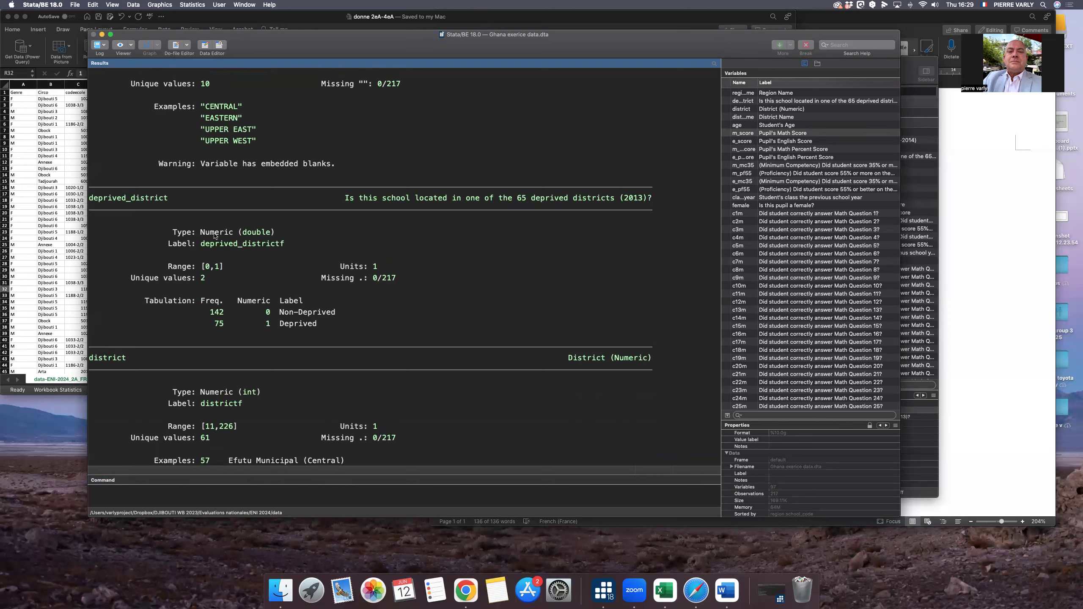
left_click_drag(200, 247, 284, 247)
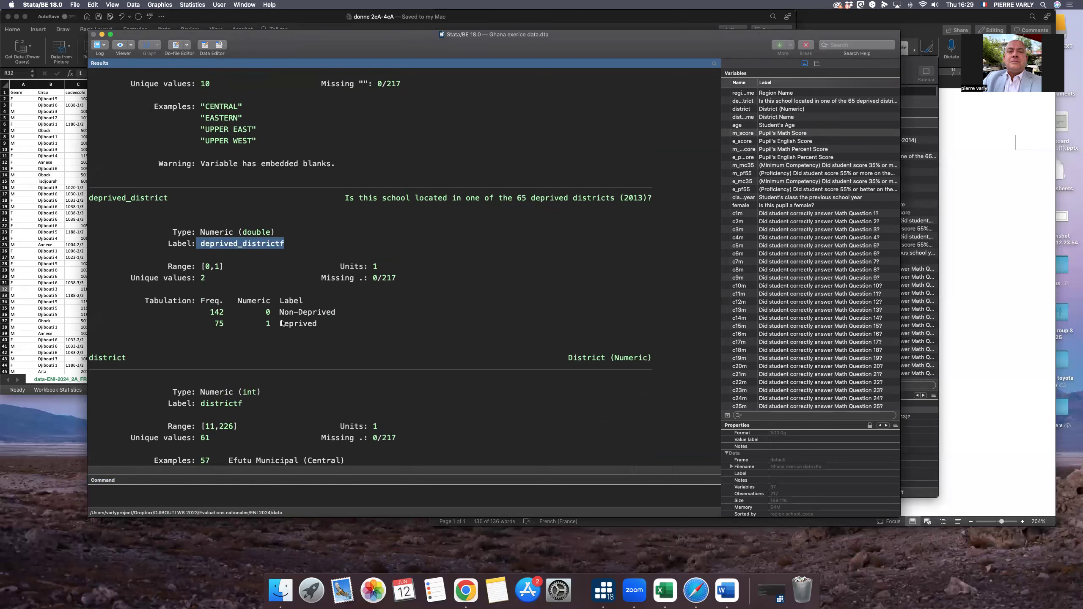
mouse_move(265, 326)
left_mouse_down()
mouse_move(318, 326)
mouse_move(268, 315)
left_mouse_up()
left_click(340, 315)
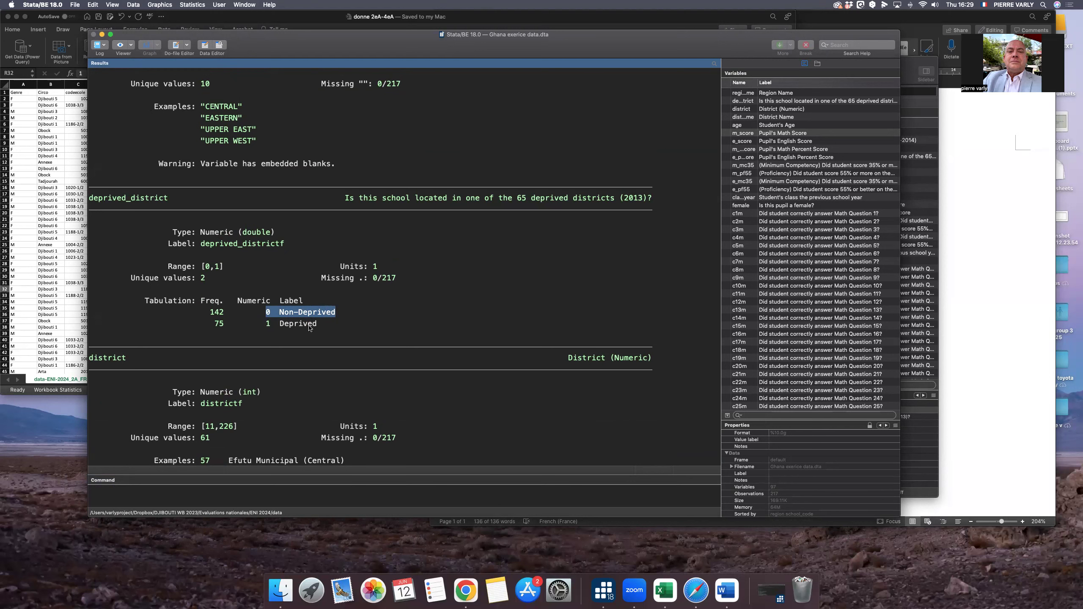
scroll(310, 327, "down", 3)
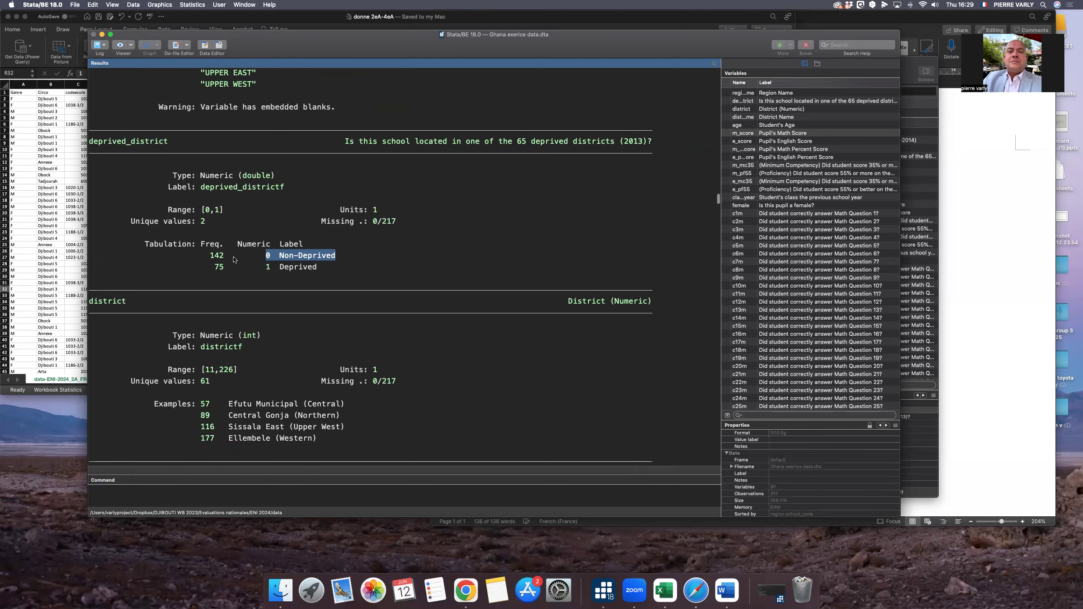
left_click_drag(237, 178, 199, 178)
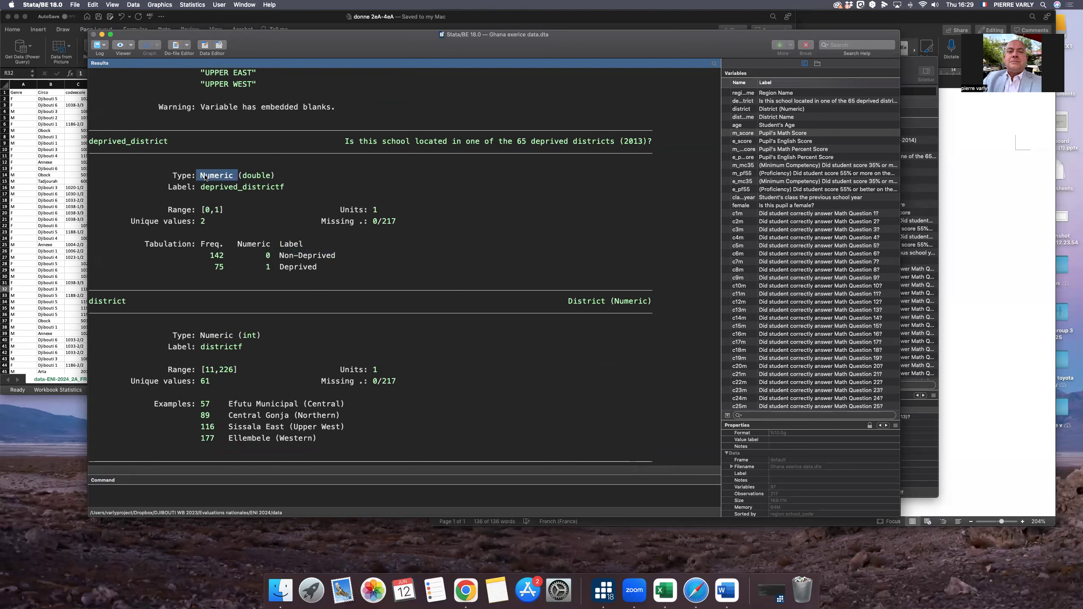
Widen the variable list, run tab deprived_district and highlight the frequencies of the deprived and non-deprived categories.
left_click(186, 498)
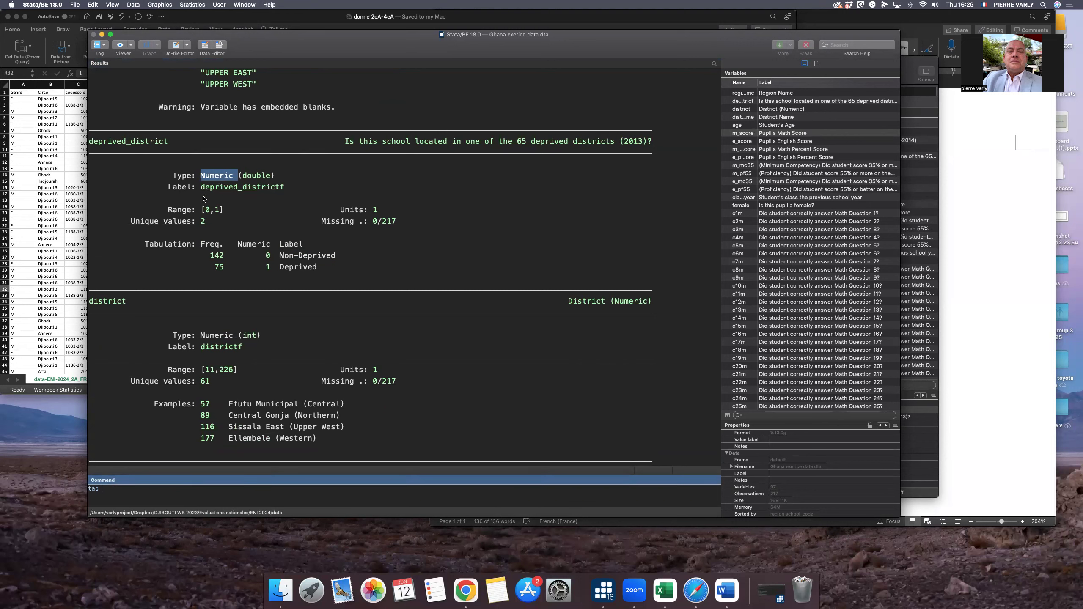
scroll(802, 122, "up", 2)
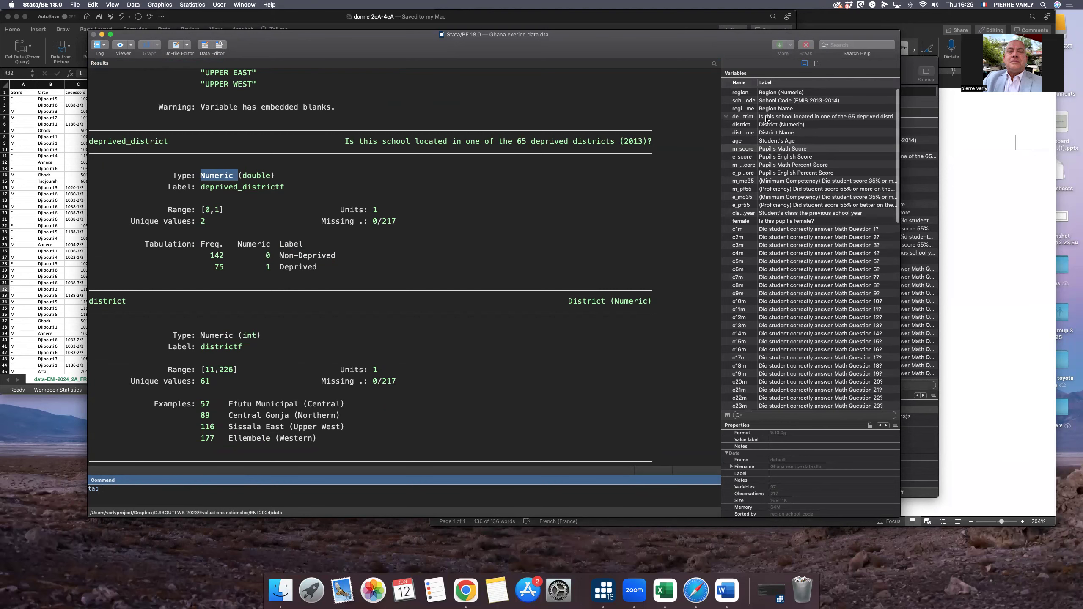
left_click_drag(720, 92, 680, 92)
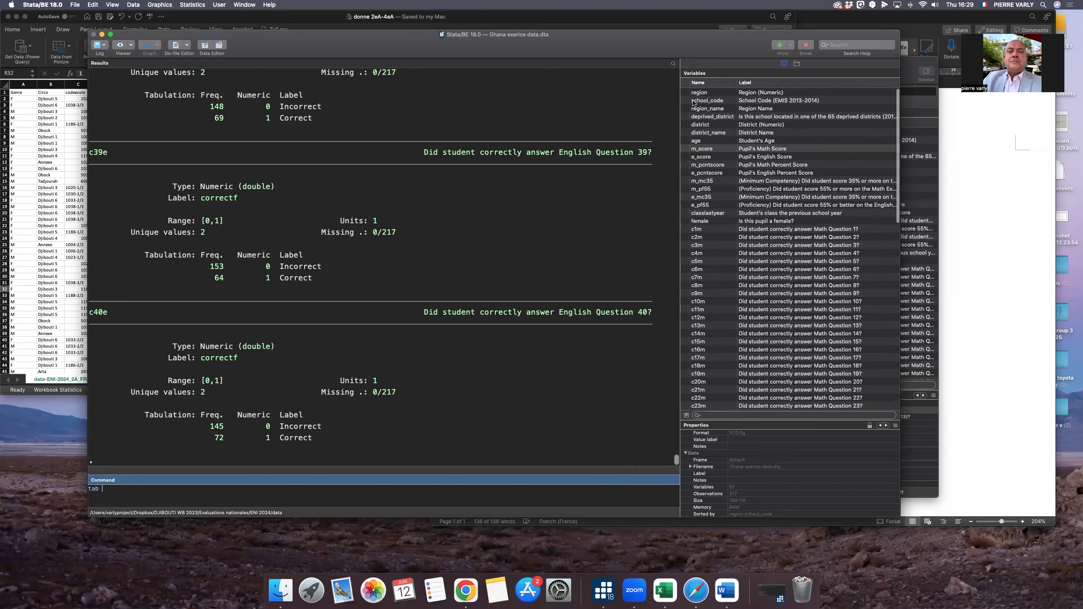
double_click(710, 119)
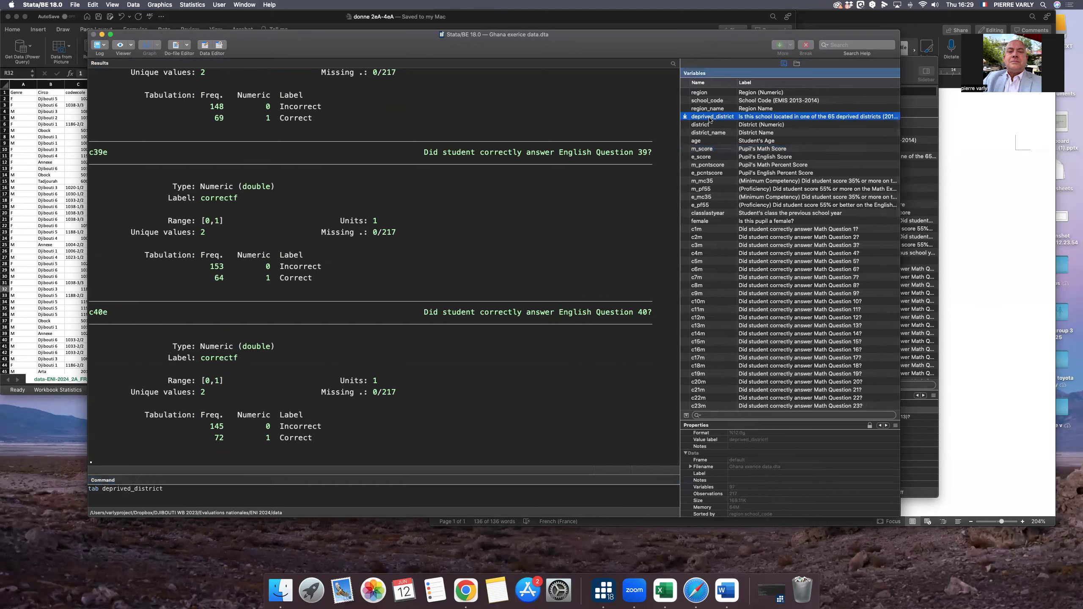
left_click(168, 499)
key("Return")
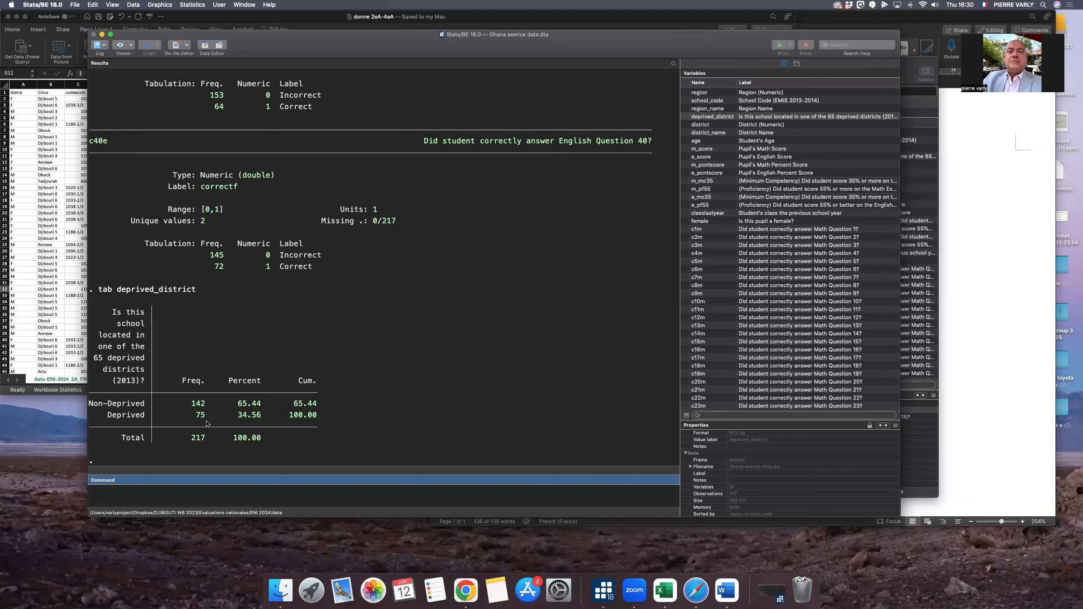
left_click_drag(209, 421, 199, 422)
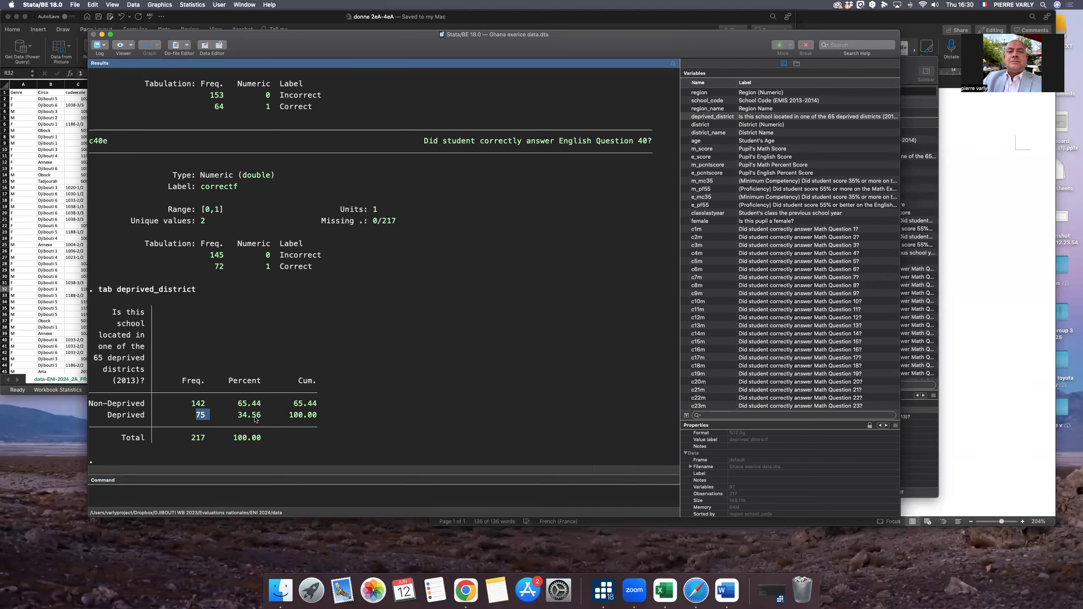
left_click_drag(215, 404, 187, 406)
Rerun the deprived_district tabulation with the missing option and compare it with the previous table.
left_click(204, 491)
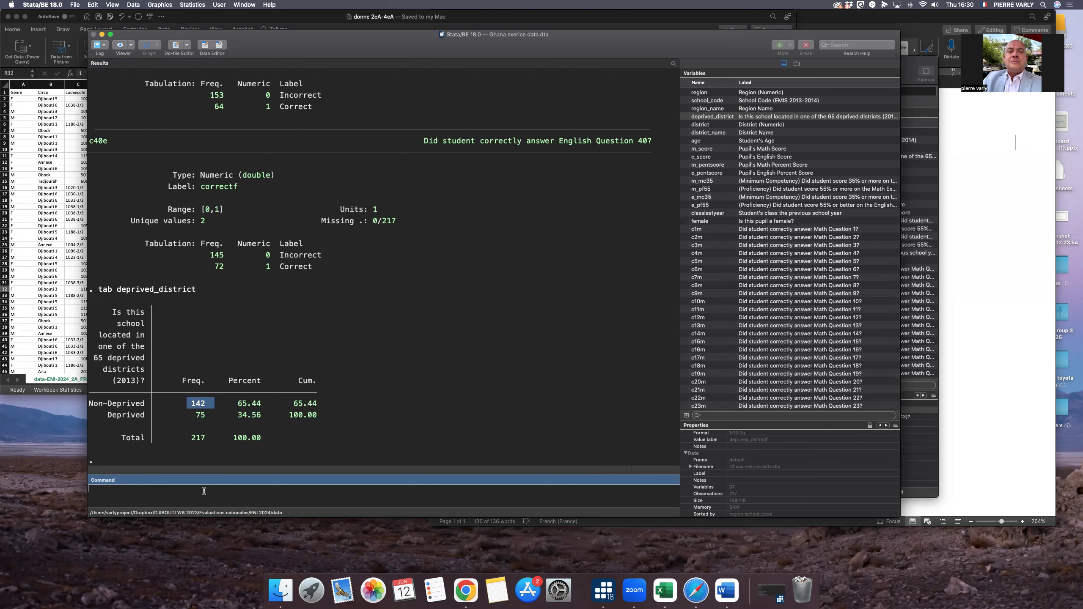
key("Page_Up")
type(", missing")
key("Return")
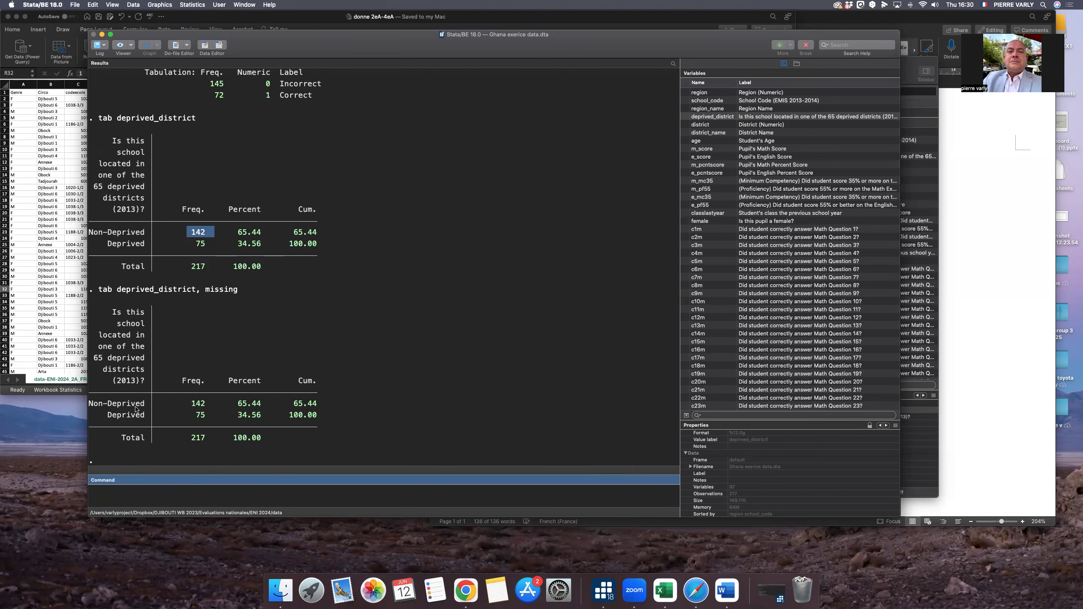
scroll(303, 383, "up", 5)
scroll(303, 383, "down", 5)
Tabulate deprived_district with both the missing and nolabel options to show its numeric codes.
key("Page_Up")
type("nolabel")
key("Return")
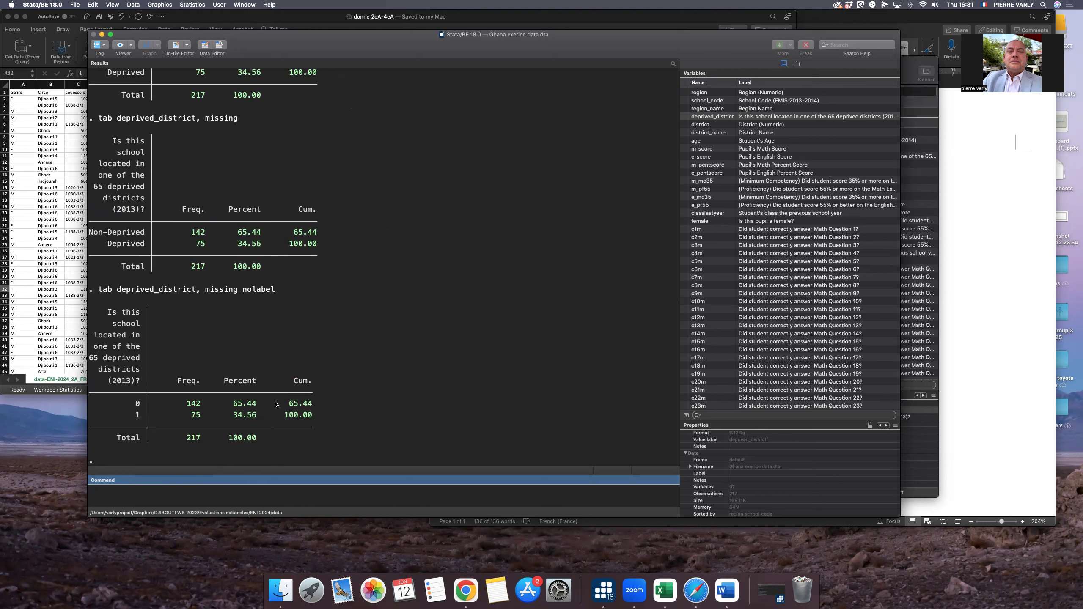
Tabulate region with its value labels and again with the nolabel option.
type("ab region")
key("Return")
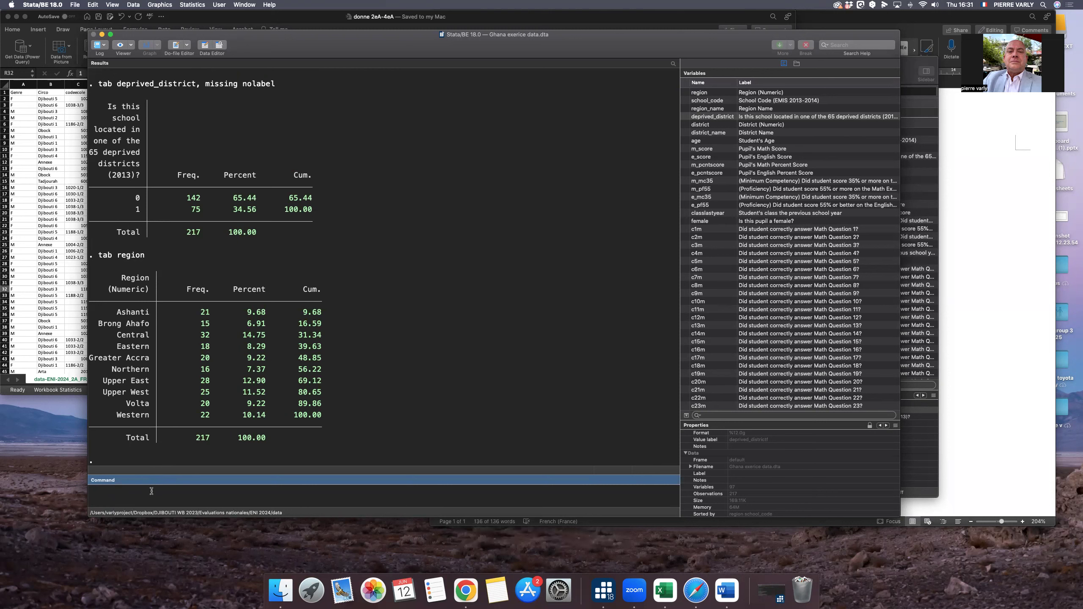
type("tab region, nolabel")
key("Return")
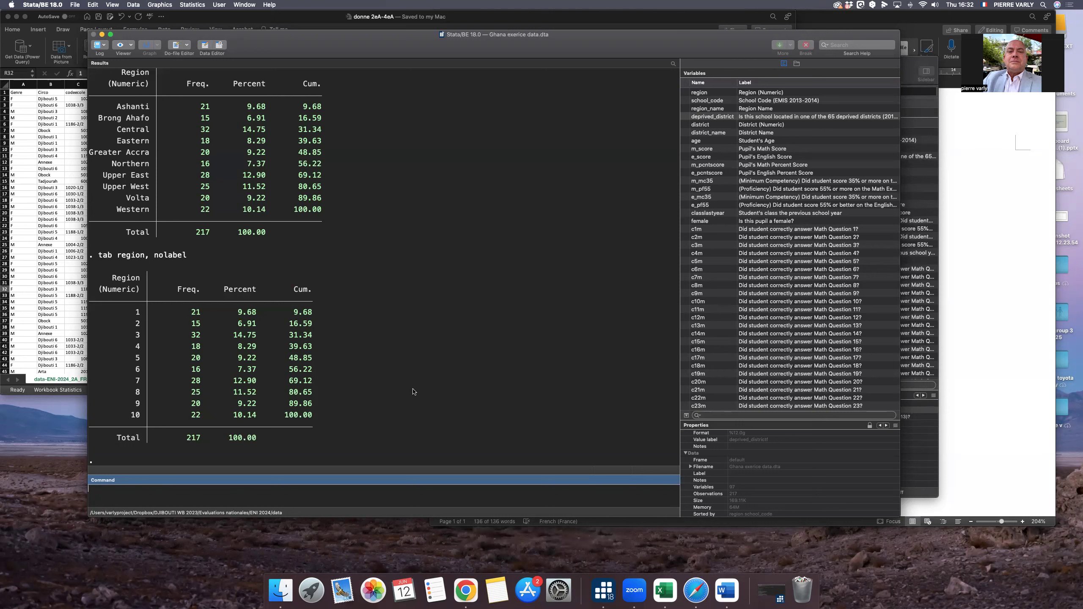
Run sum on m_pcntscore and highlight its mean, standard deviation, minimum and maximum in the results.
type("sum")
double_click(711, 166)
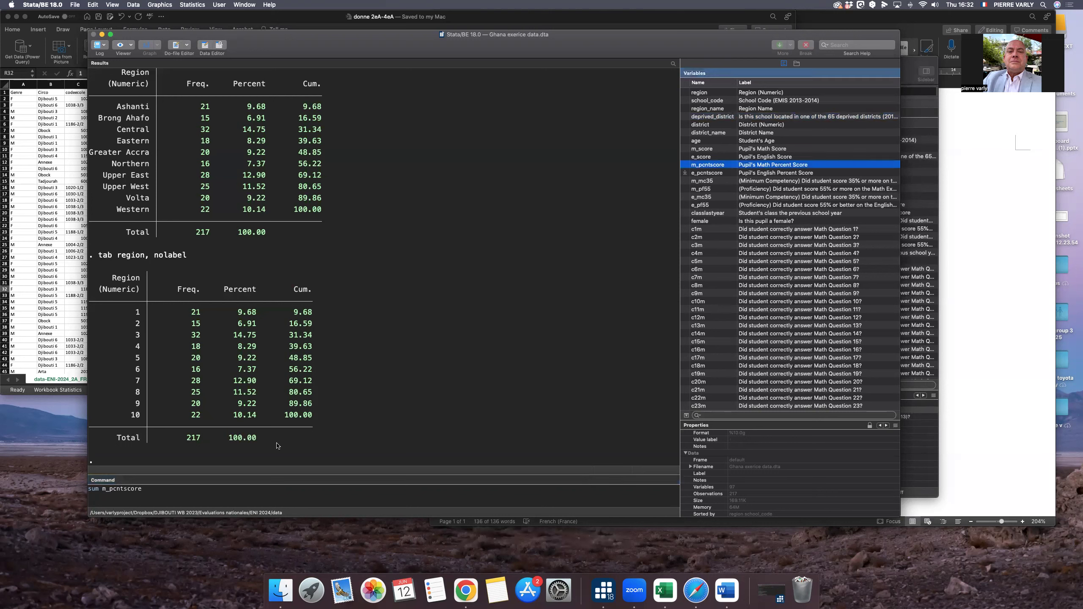
left_click(173, 488)
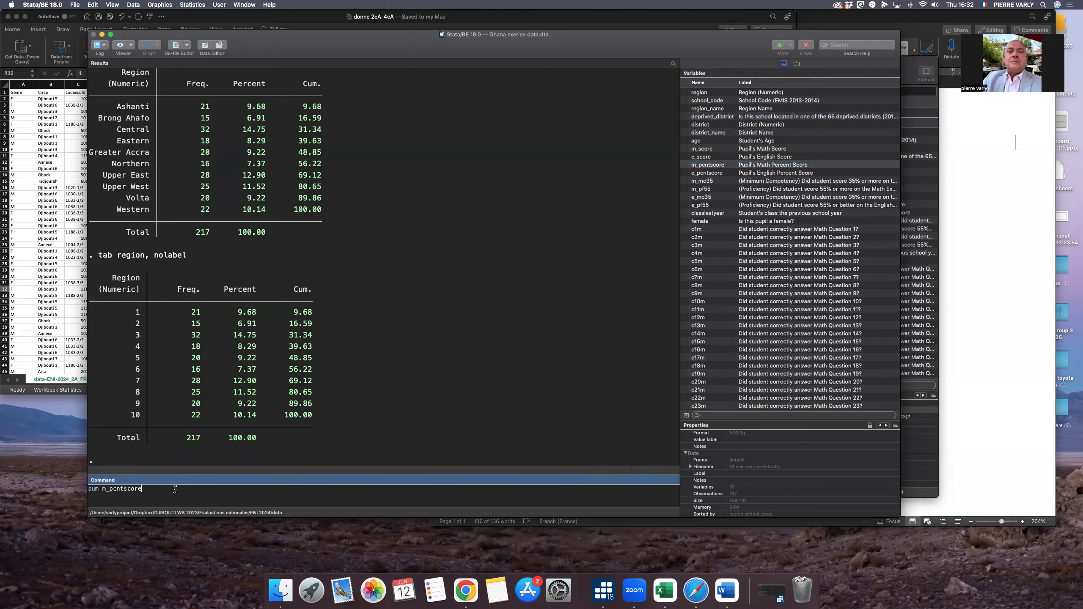
key("Return")
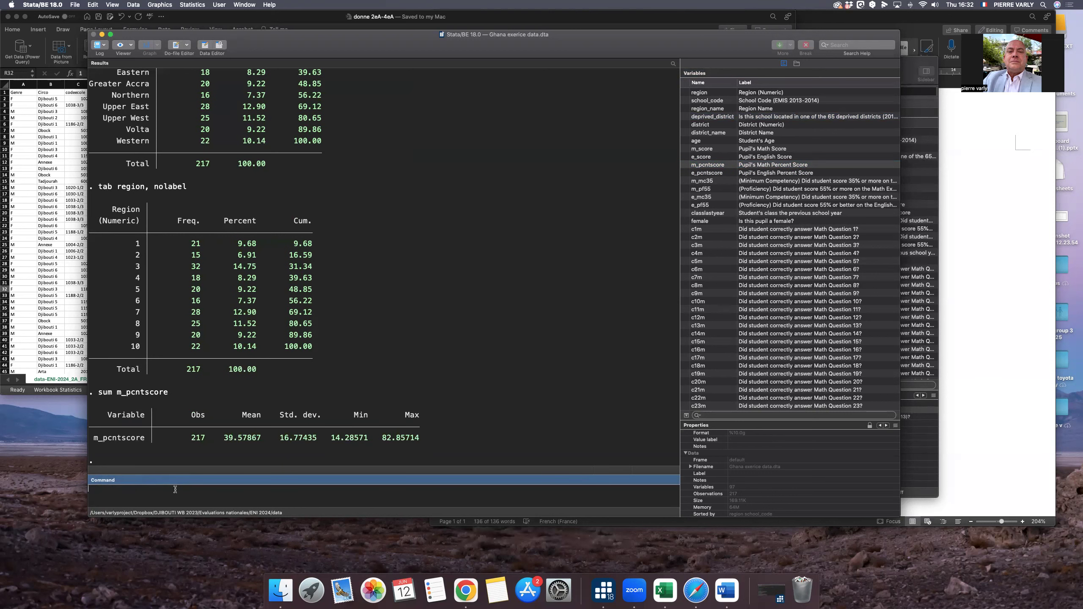
left_click_drag(192, 440, 230, 443)
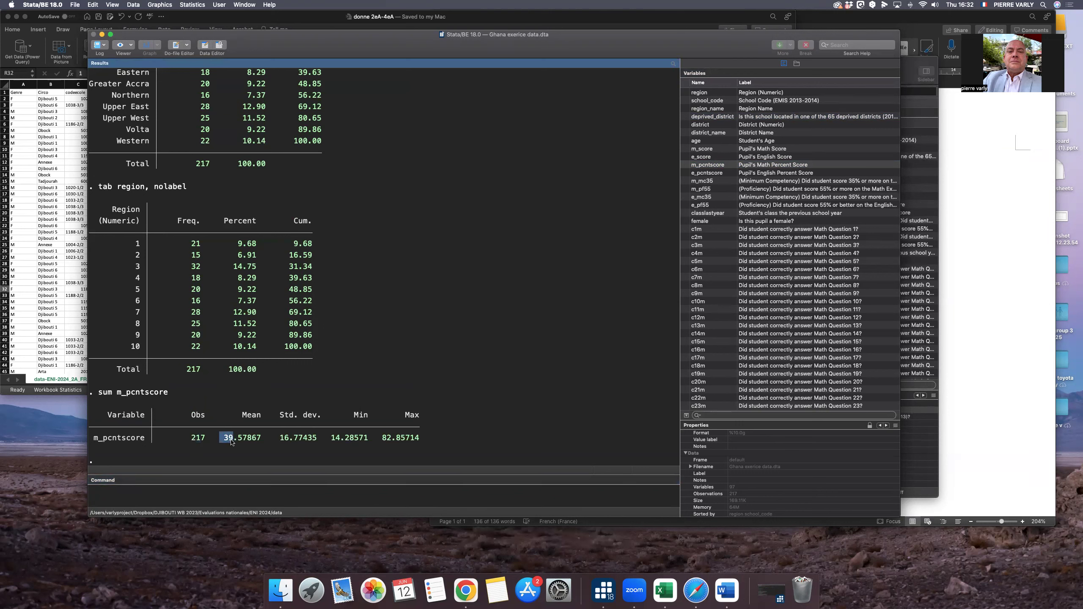
left_click_drag(280, 439, 345, 441)
left_click_drag(425, 439, 384, 439)
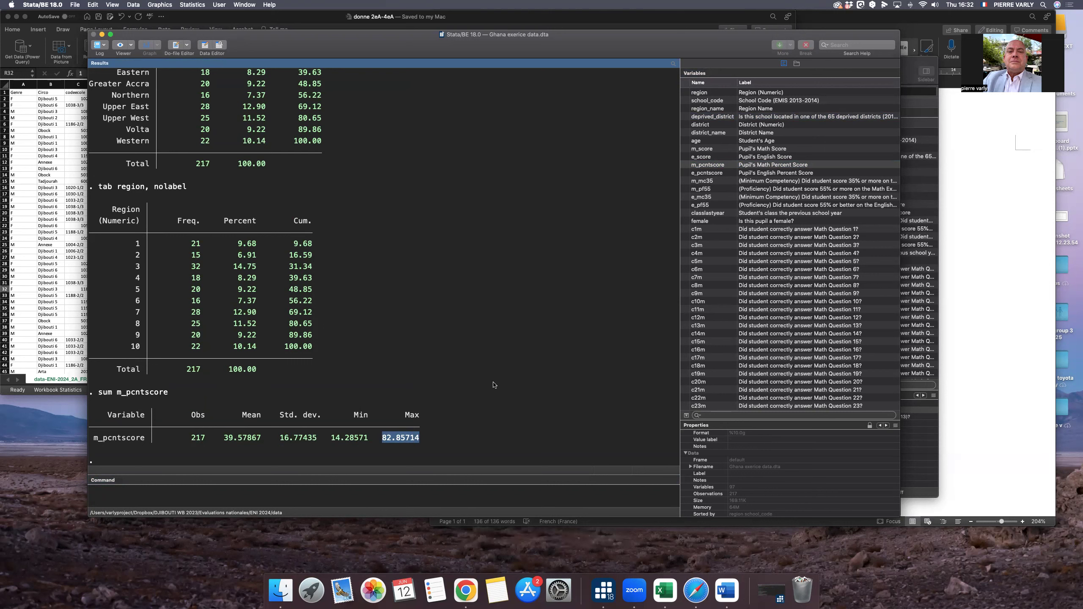
Open the twoway graph dialog and start a new plot definition.
left_click(440, 385)
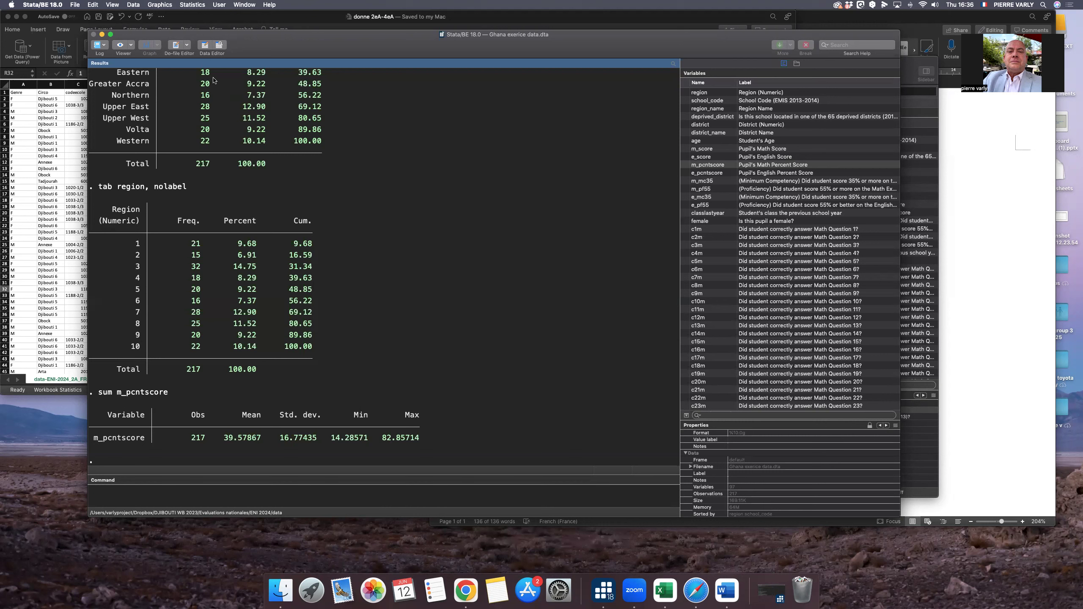
left_click(171, 9)
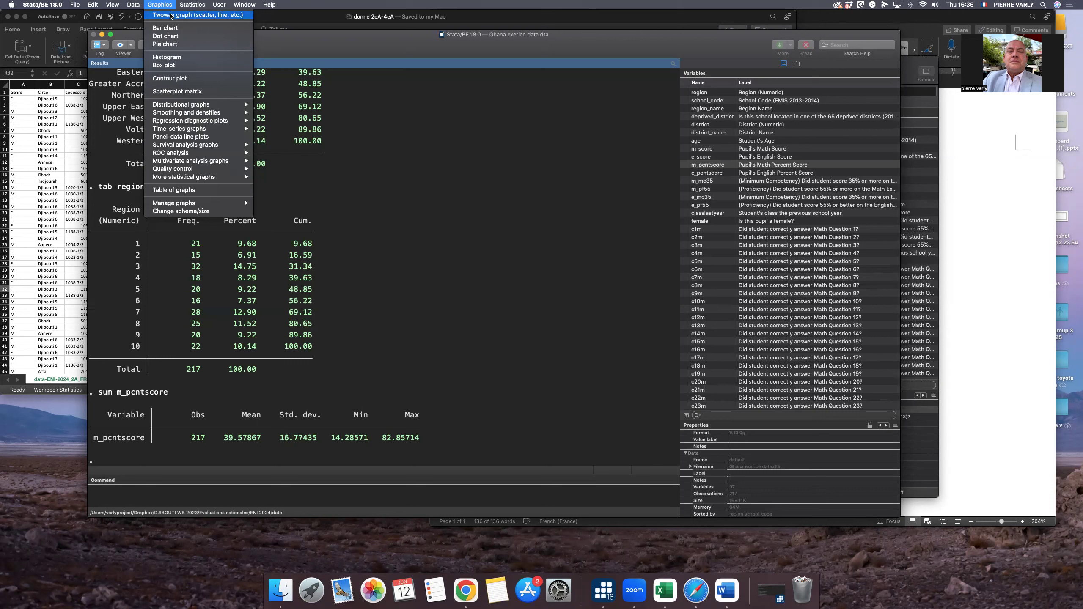
left_click(171, 16)
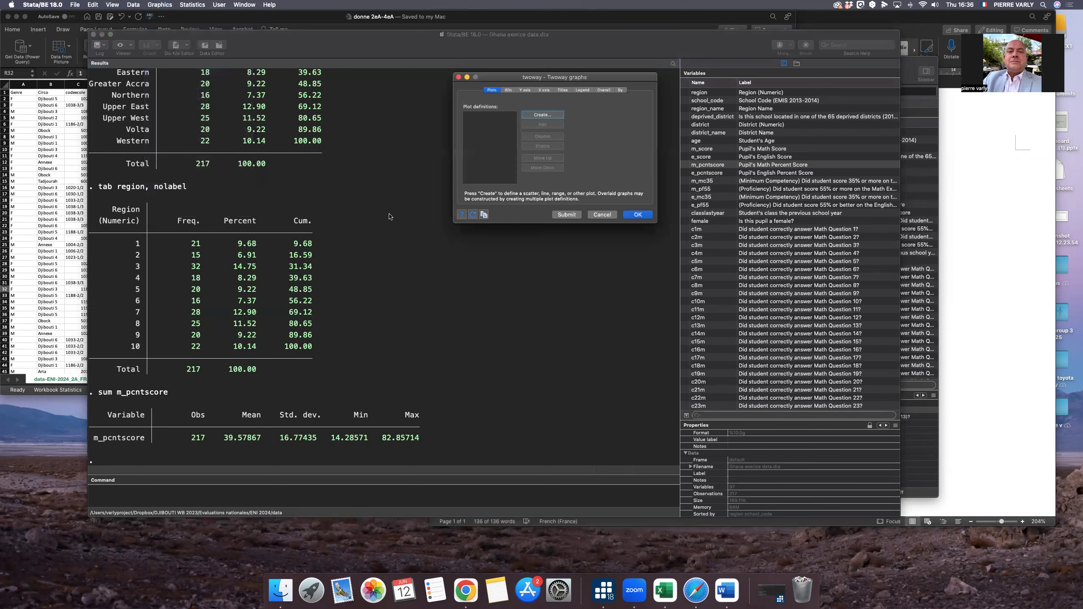
left_click(627, 213)
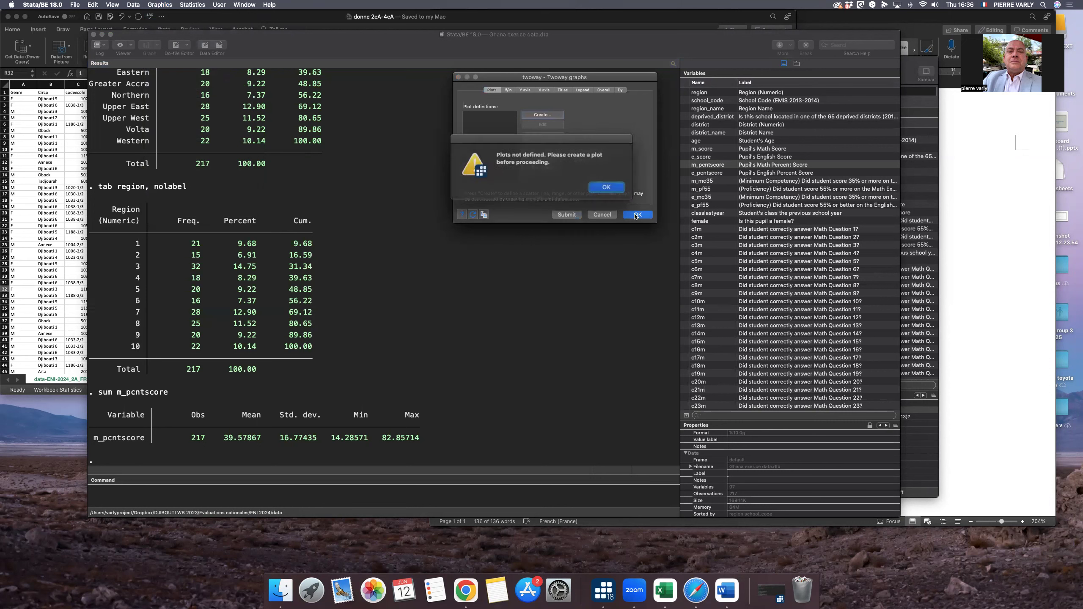
left_click(604, 188)
left_click(533, 115)
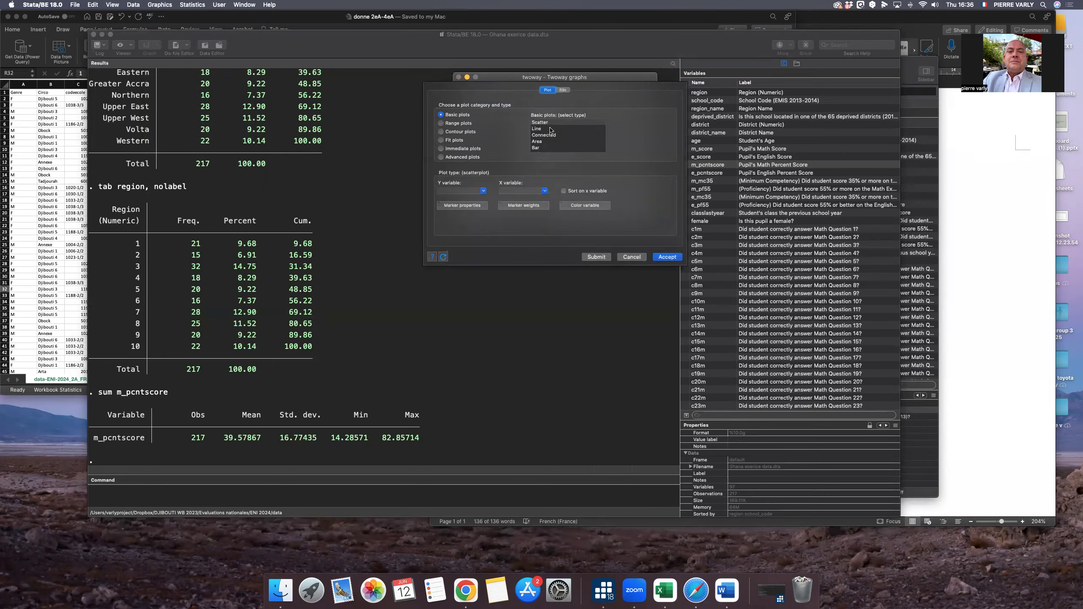
Define a scatter plot with m_score as the Y variable and e_score as the X variable, and draw the graph.
left_click(483, 191)
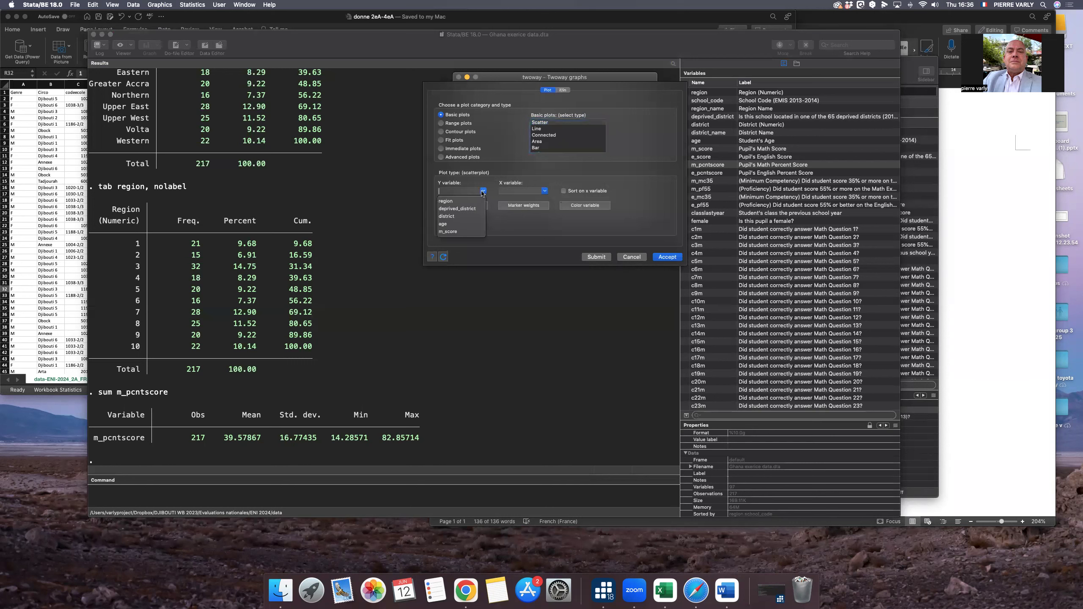
left_click(448, 232)
left_click(544, 192)
scroll(516, 220, "down", 2)
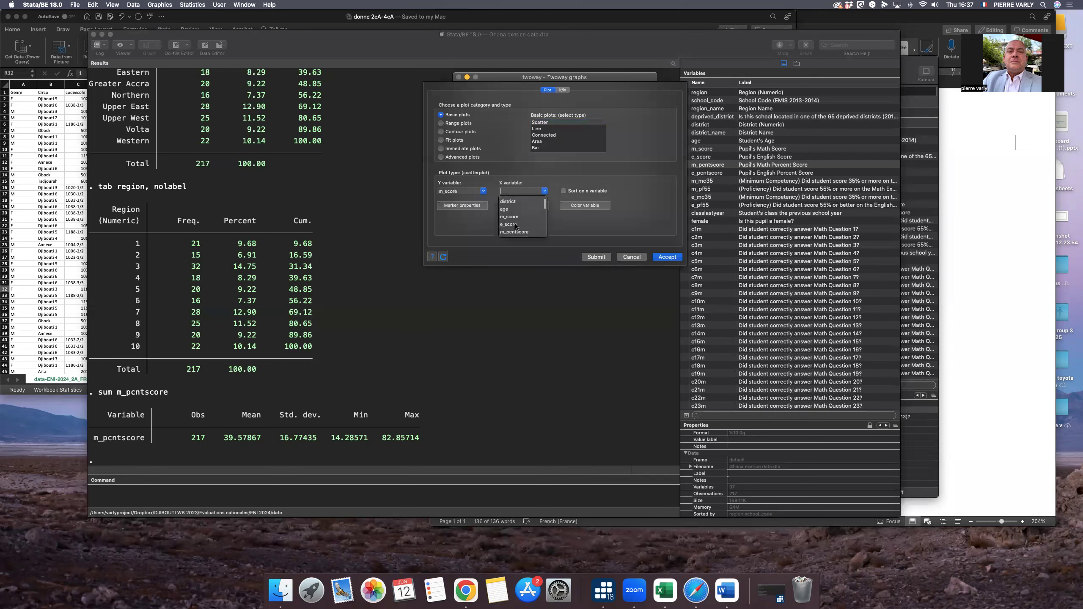
left_click(516, 225)
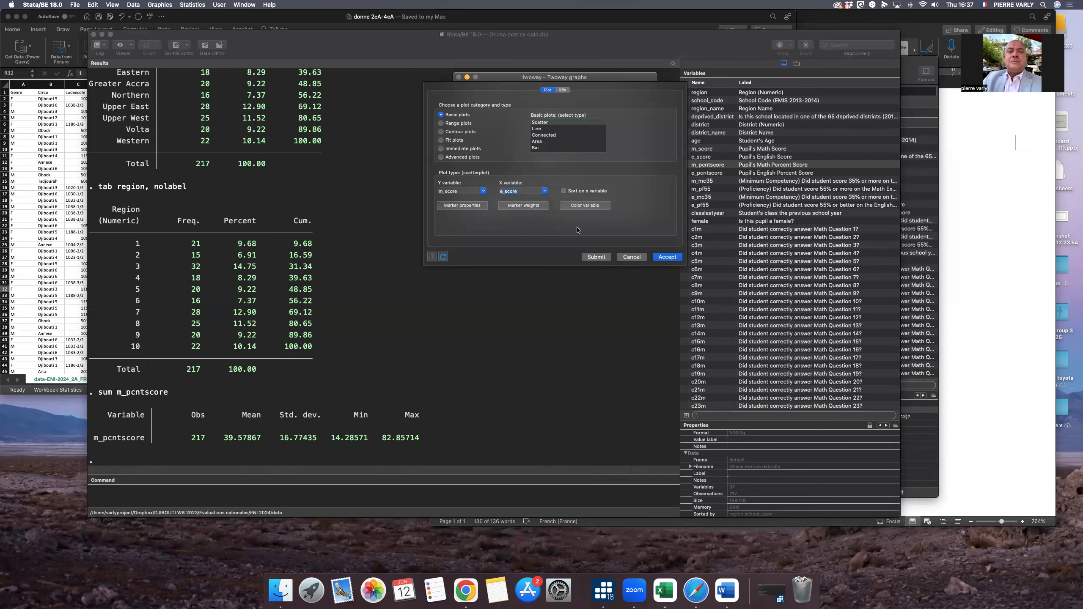
left_click(669, 258)
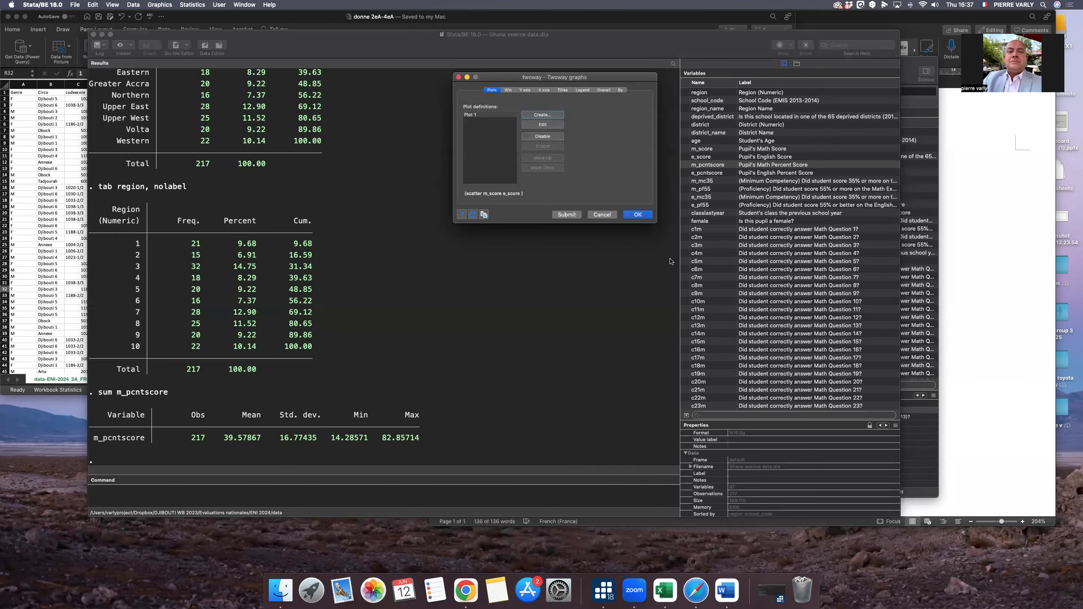
left_click(640, 216)
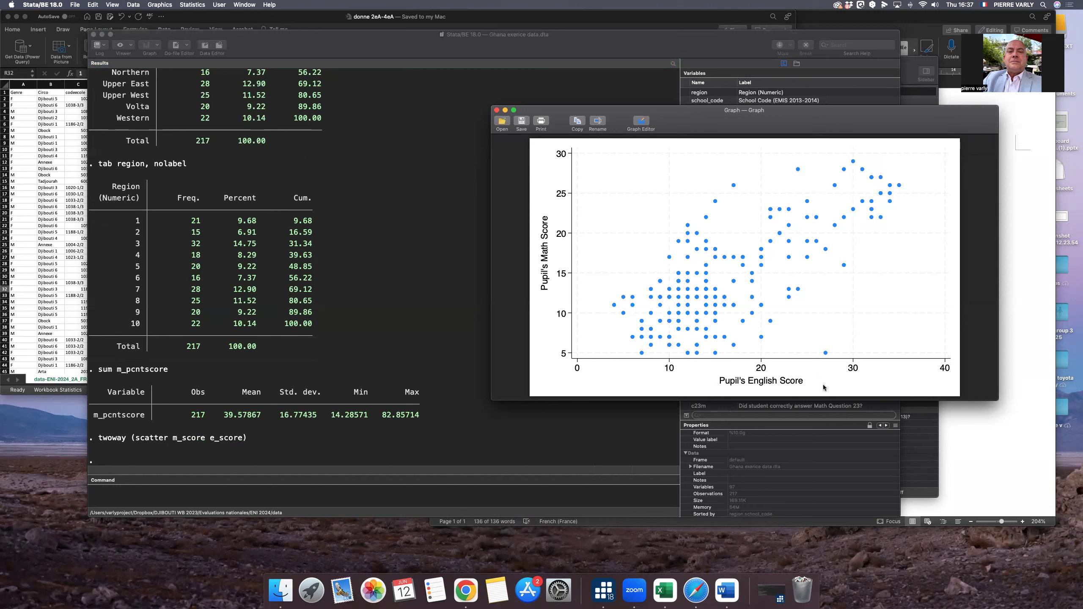
Close the scatter plot and highlight the twoway scatter command in the results.
left_click(497, 111)
left_click_drag(250, 441, 102, 442)
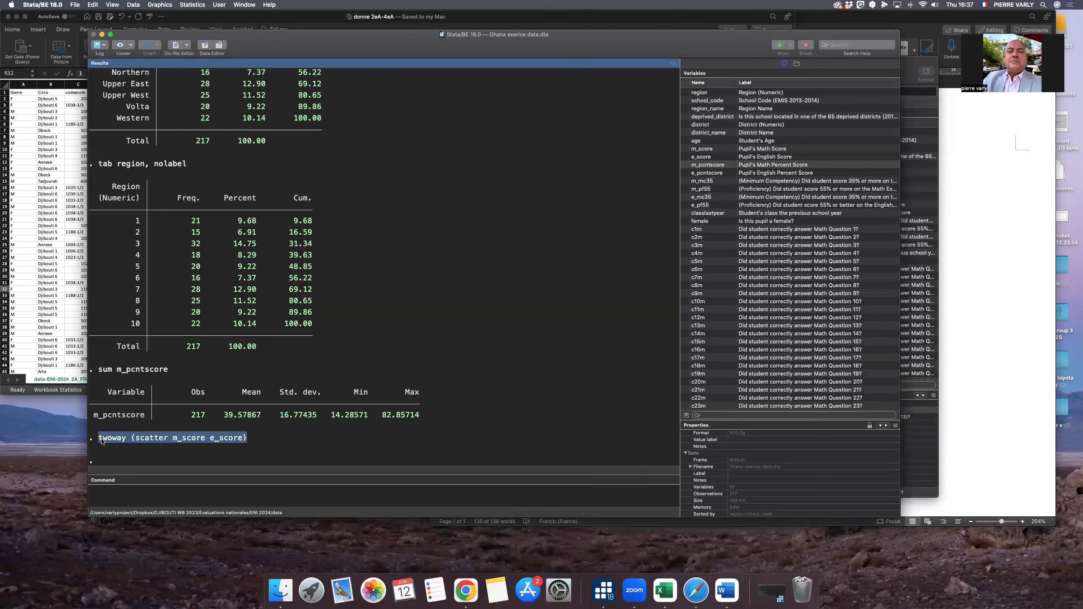
left_click(297, 451)
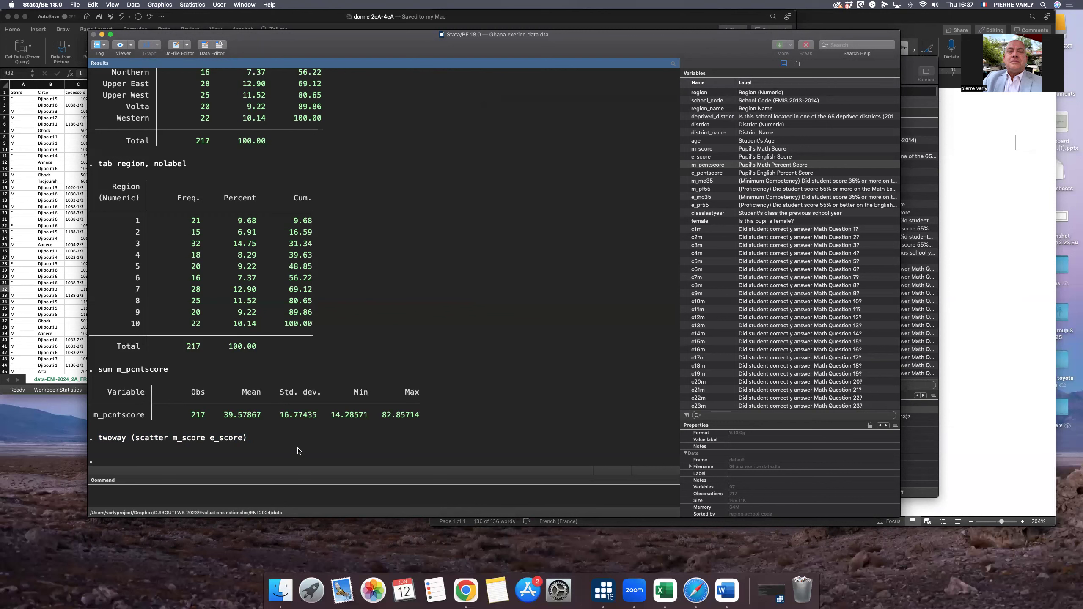
left_click(236, 493)
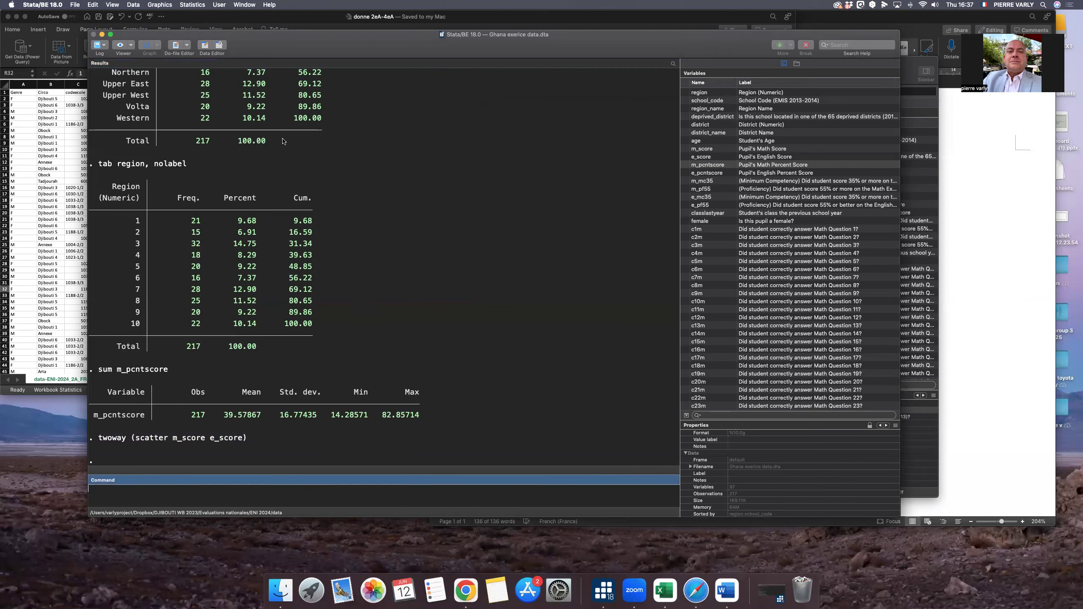
Draw a histogram of e_score as continuous data with frequency on the Y axis.
left_click(165, 4)
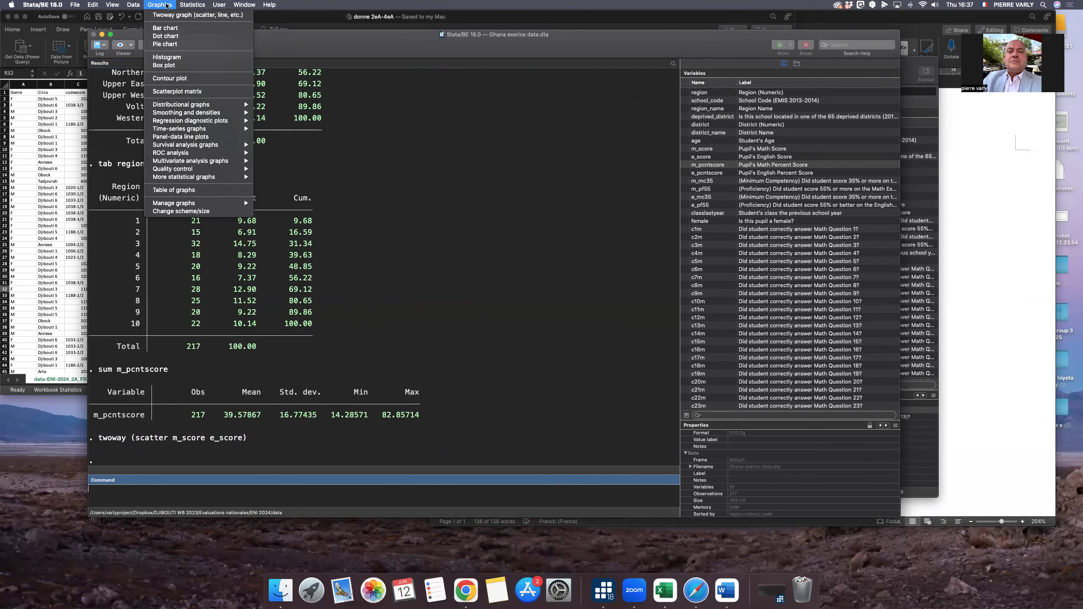
left_click(167, 57)
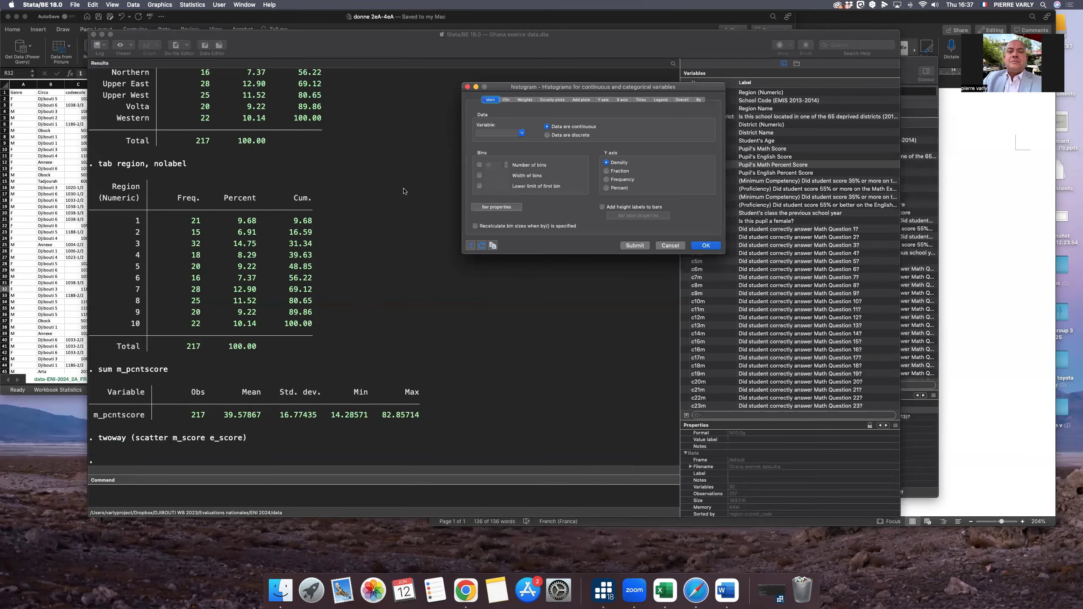
left_click(521, 134)
left_click(521, 135)
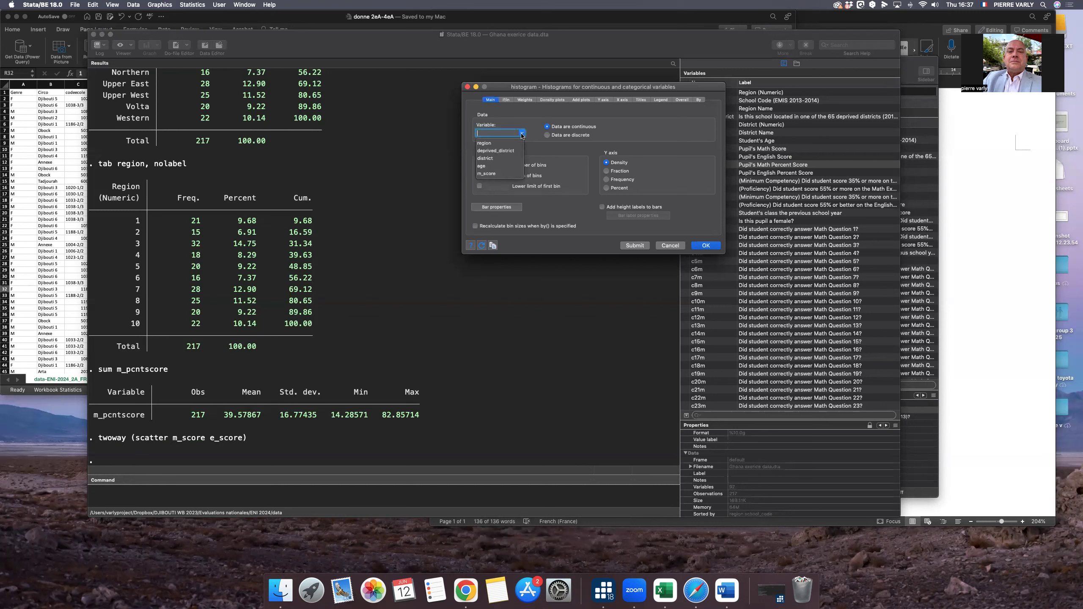
scroll(492, 176, "down", 1)
left_click(492, 175)
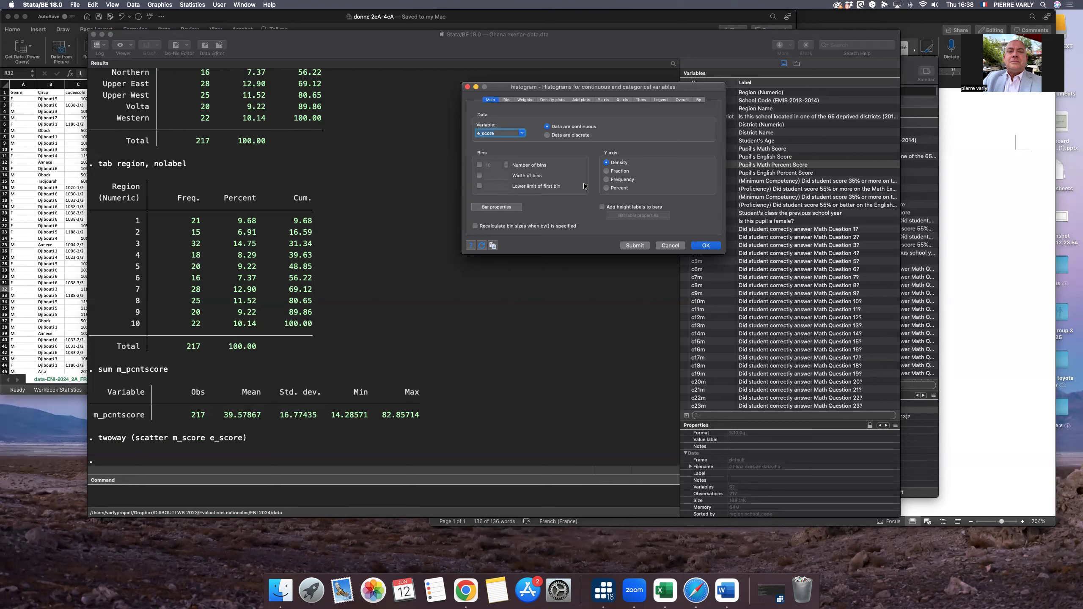
left_click(606, 180)
left_click(704, 247)
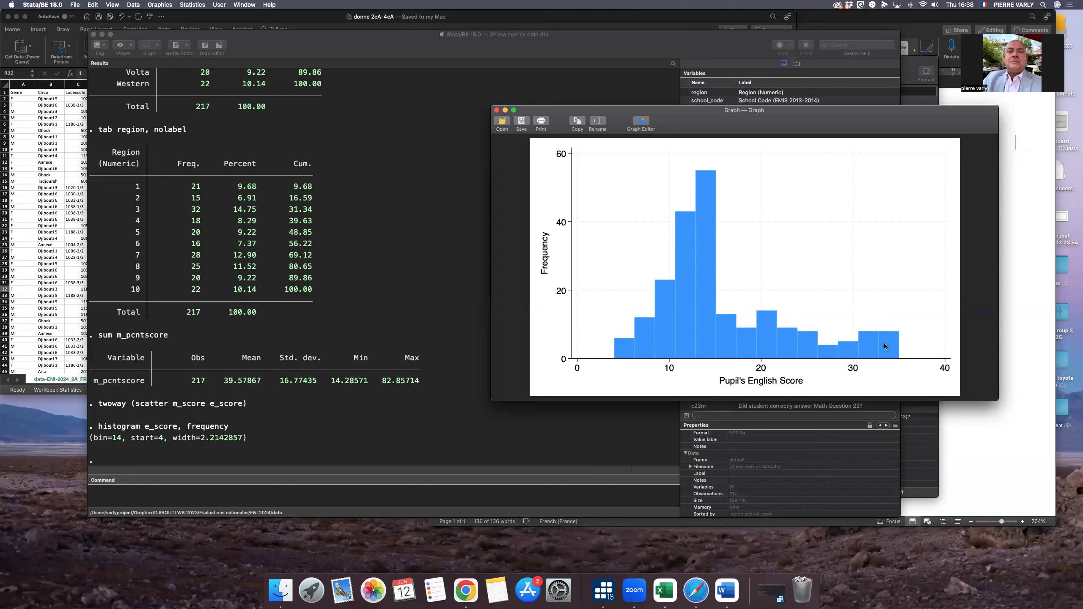
Close the histogram and highlight the histogram e_score, frequency command in the results.
left_click(497, 111)
left_click_drag(229, 430, 99, 432)
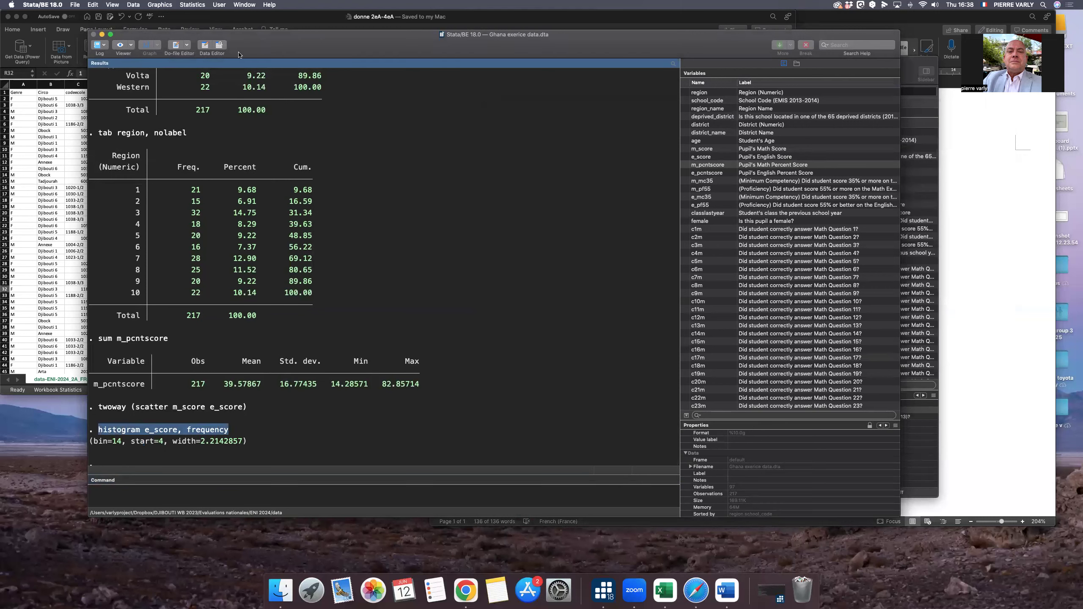
Draw the e_score frequency histogram again with subgraphs for each unique value of deprived_district.
left_click(167, 5)
left_click(167, 57)
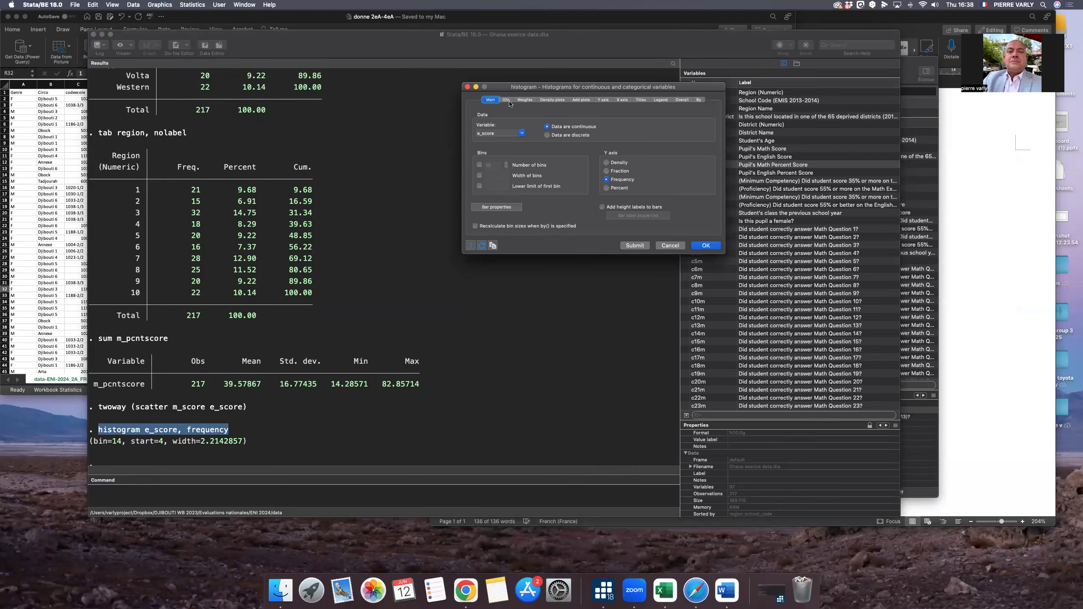
left_click(698, 101)
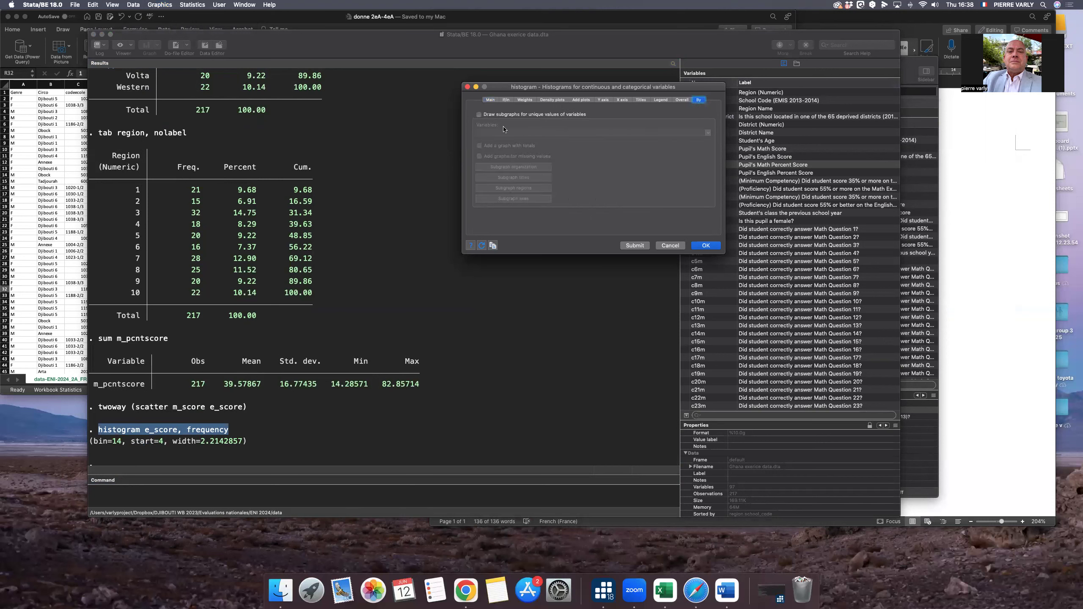
left_click(479, 114)
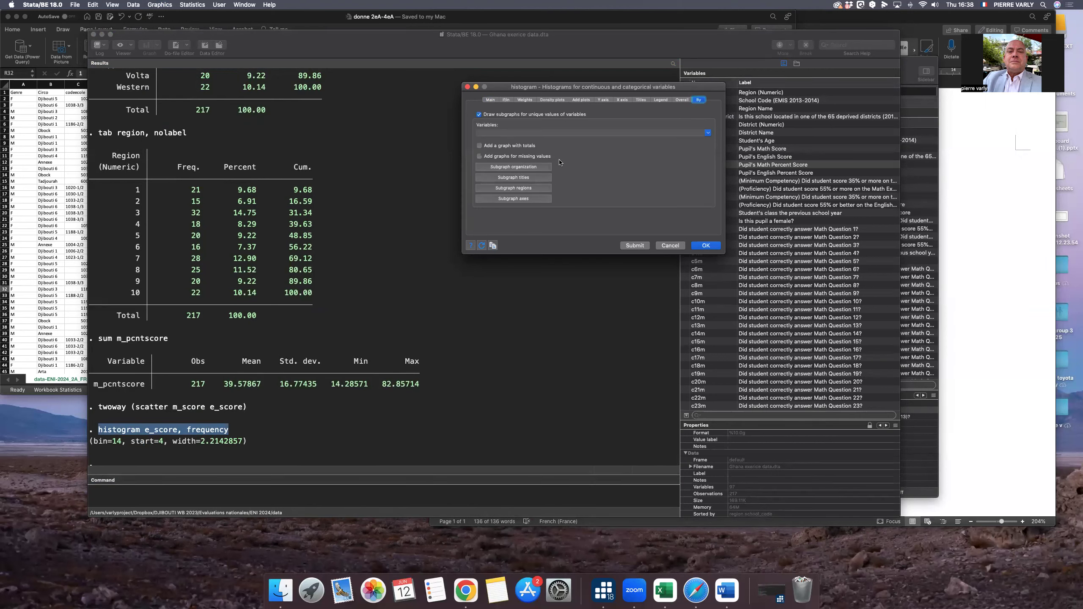
left_click(708, 134)
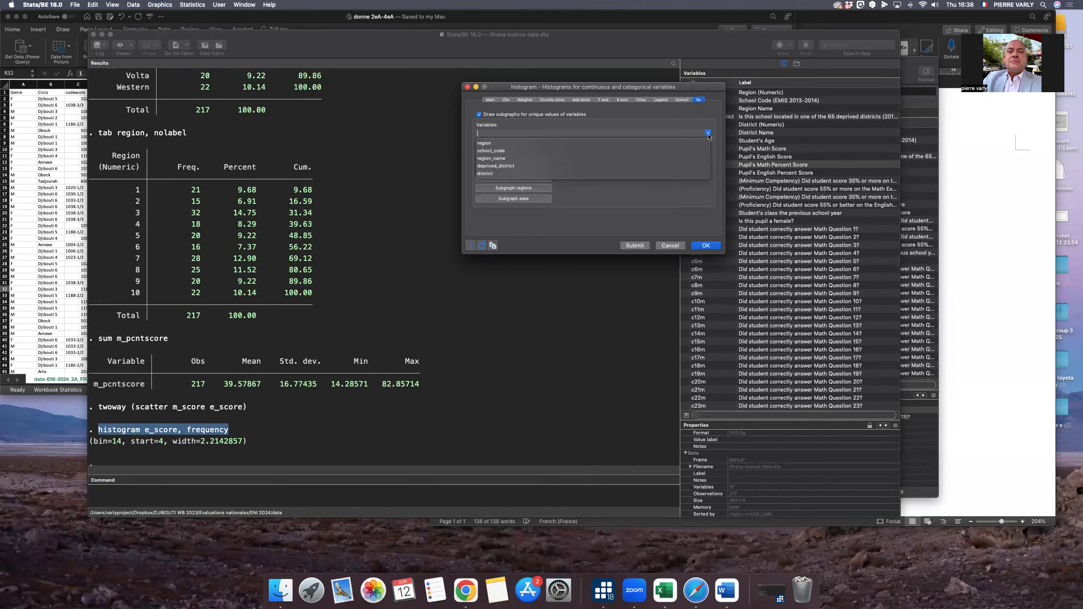
left_click(500, 166)
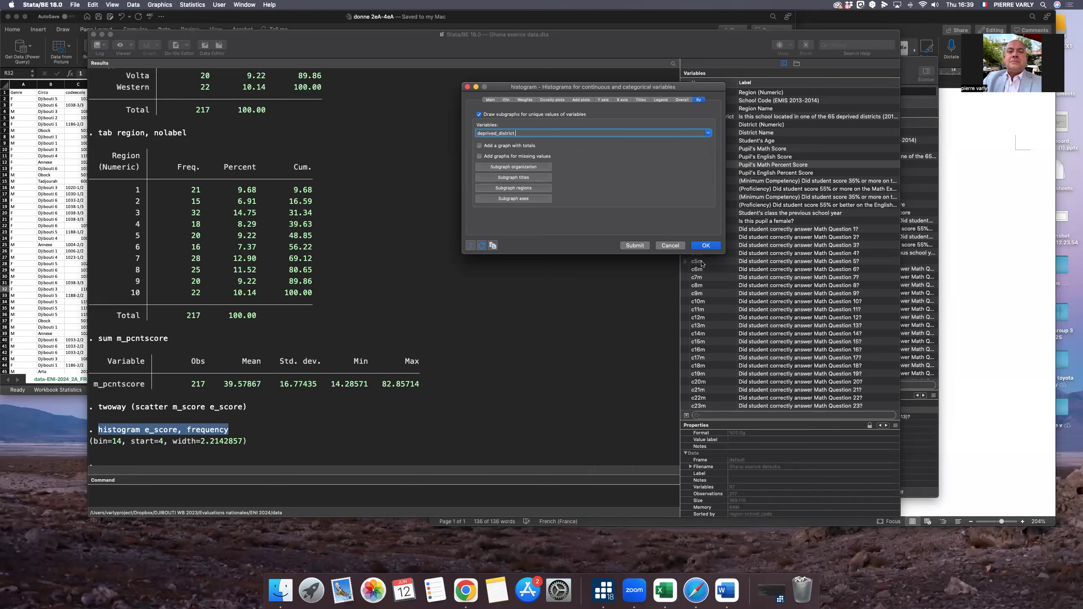
left_click(711, 247)
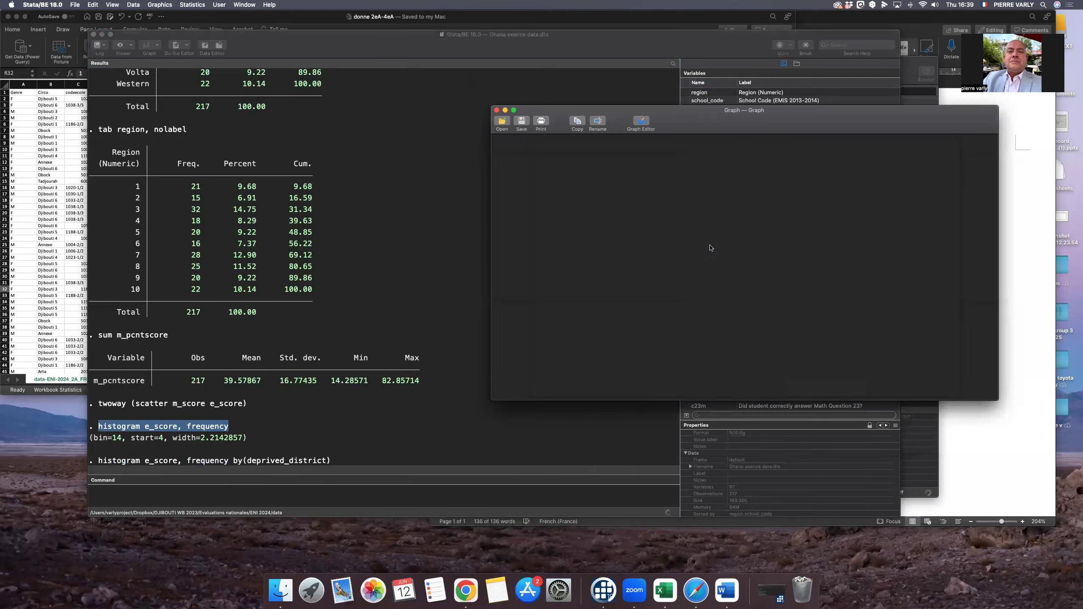